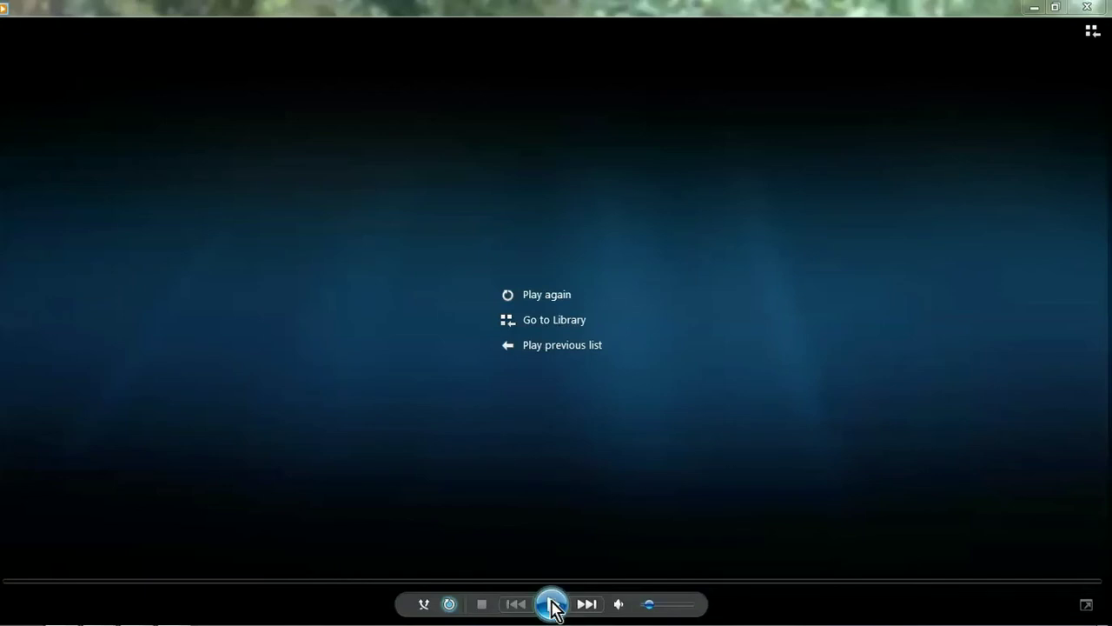
Replay the MPfreeveiw side-by-side clip from the start in Windows Media Player
click(552, 604)
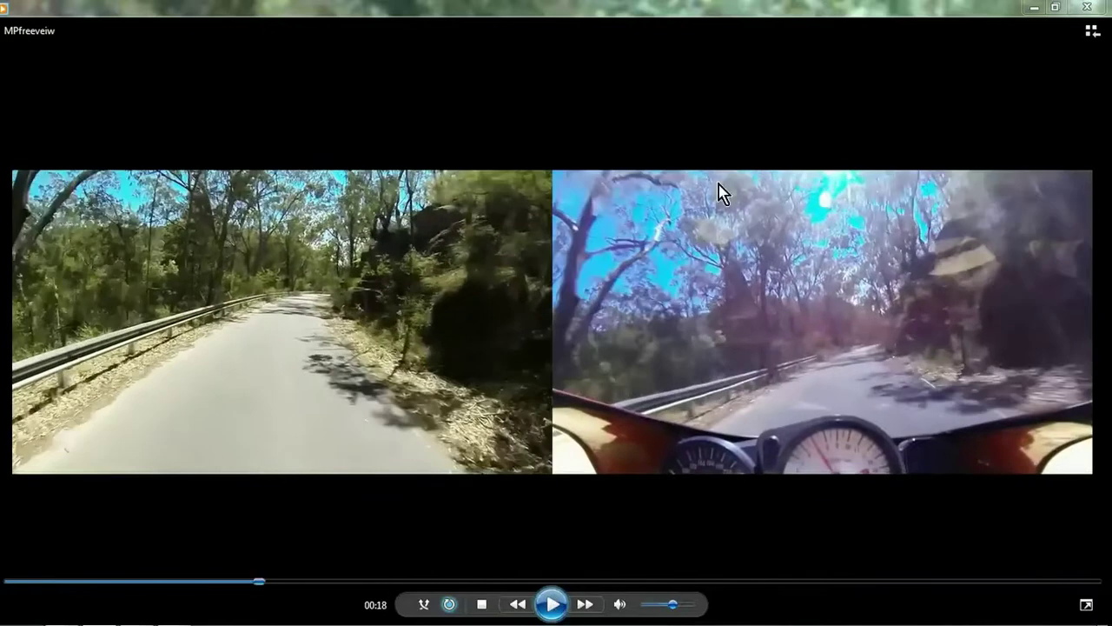
Minimize the player and browse Explorer to GoPro > 2 Cams > Cam1, showing GOPR0532–GOPR0535
click(1034, 8)
mouse_move(208, 622)
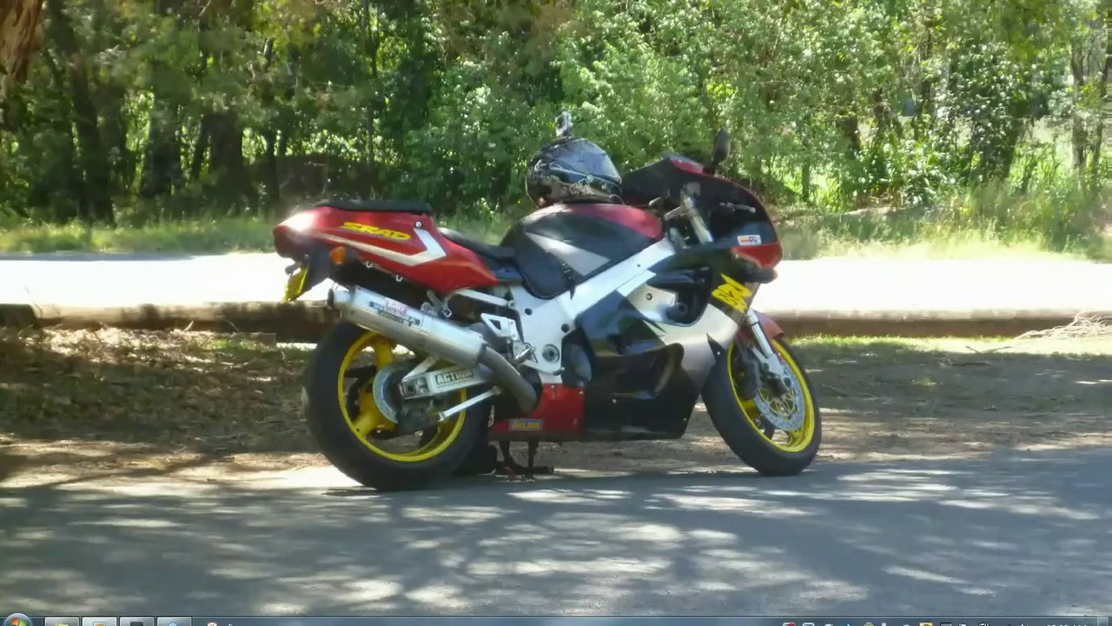
click(62, 616)
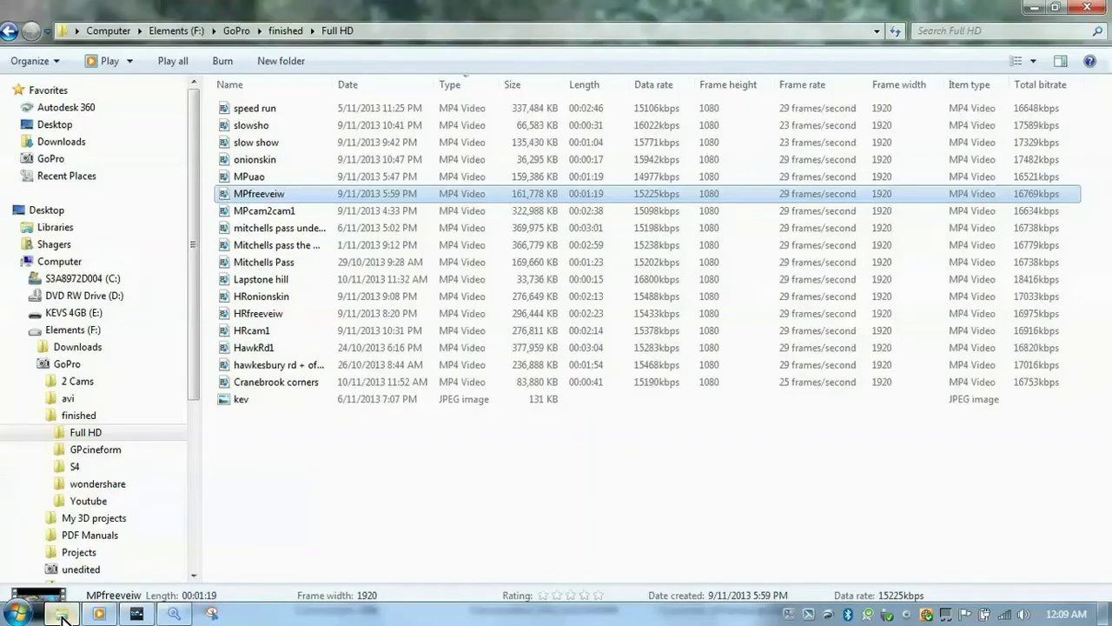
click(51, 159)
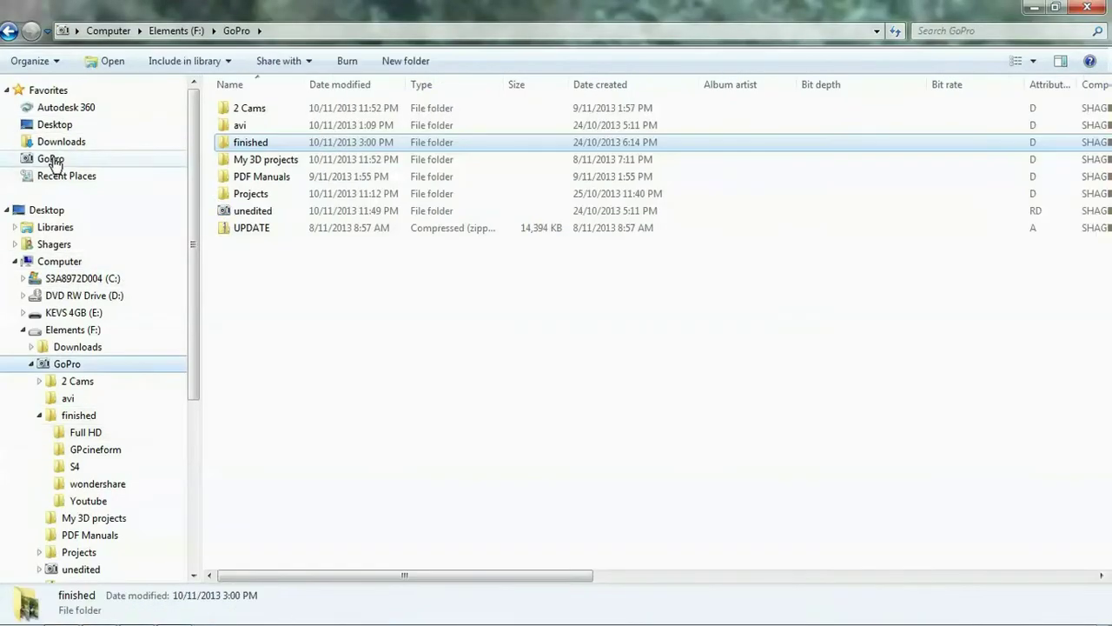
double_click(249, 111)
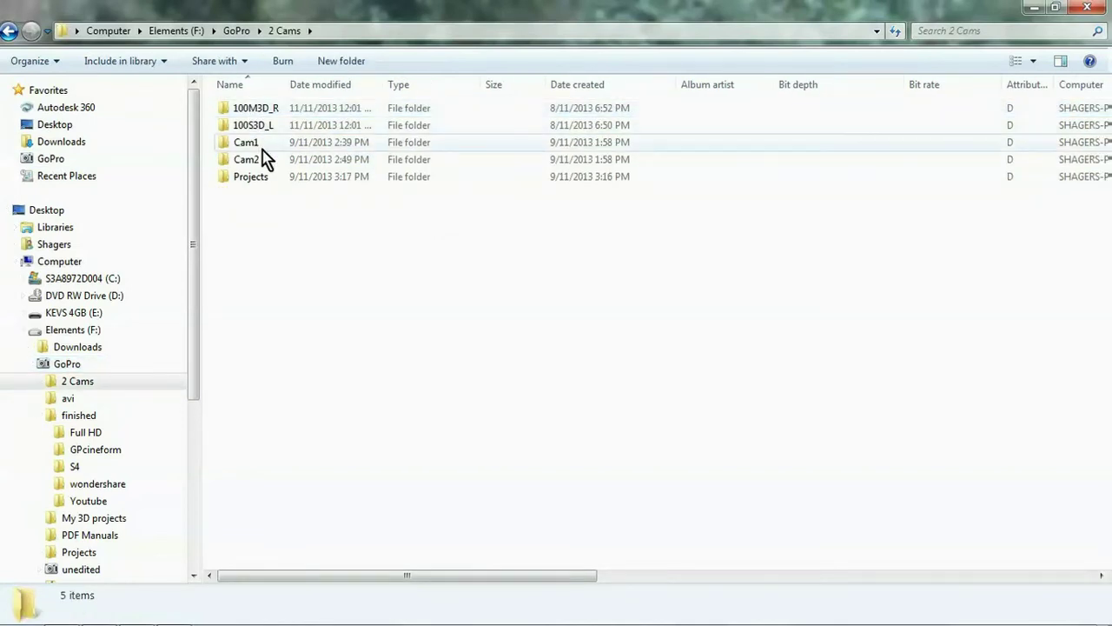
double_click(259, 143)
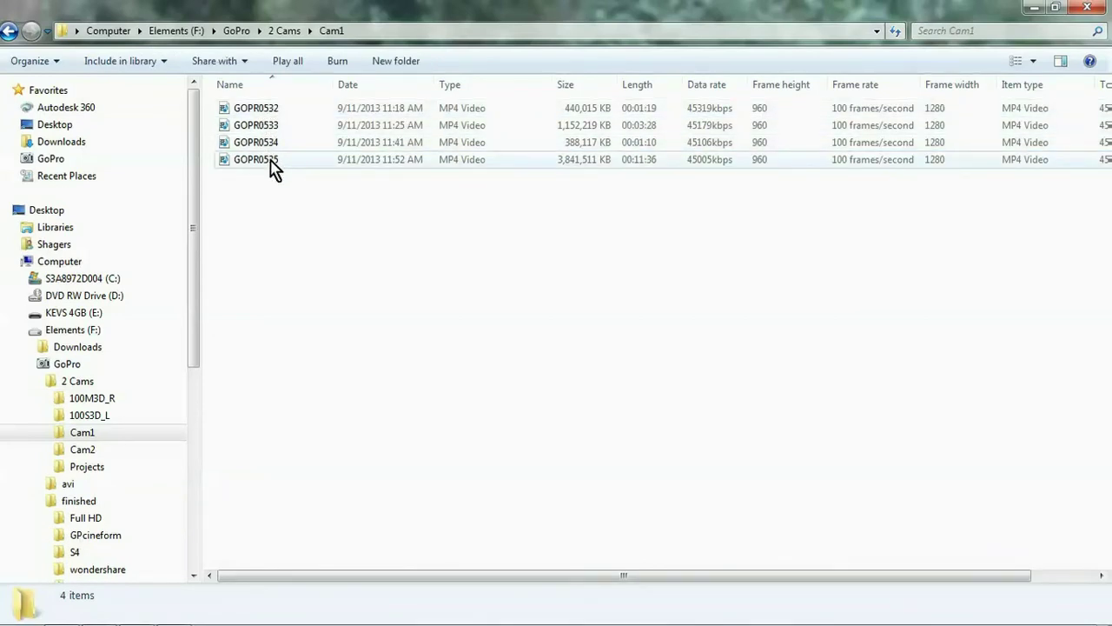
Copy GOPR0532 from Cam1 and paste it into the 100M3D_R folder
click(278, 120)
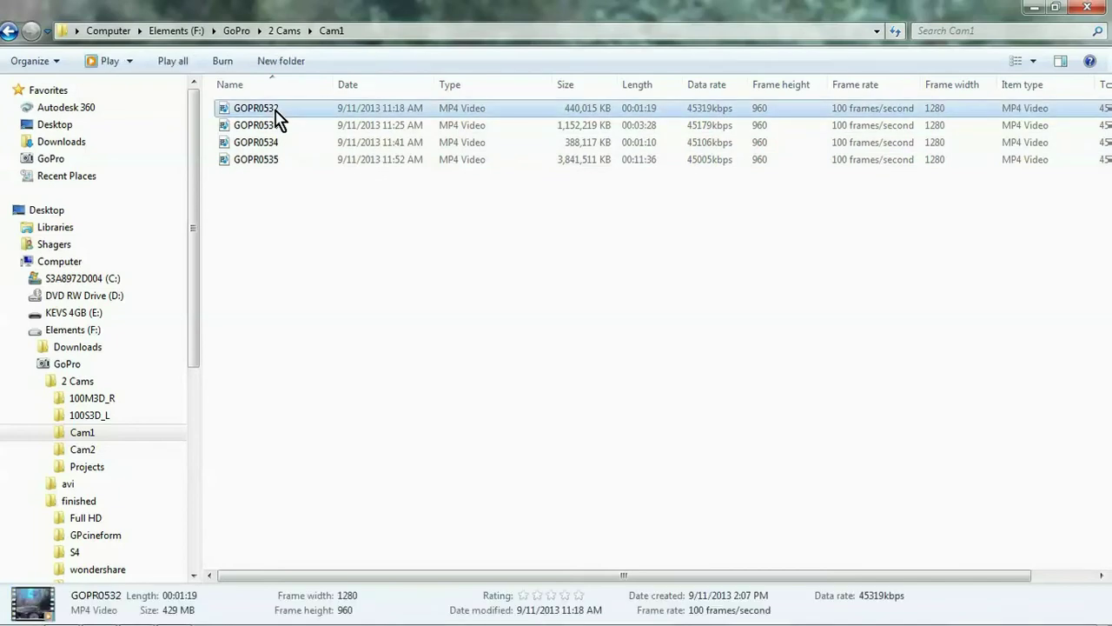
right_click(276, 111)
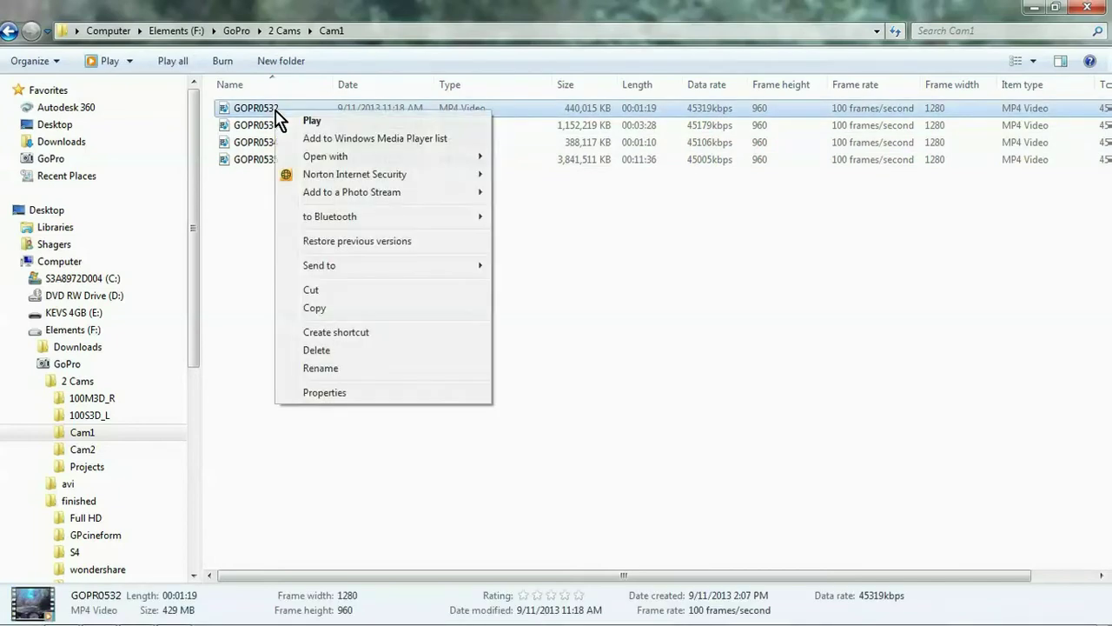
click(332, 309)
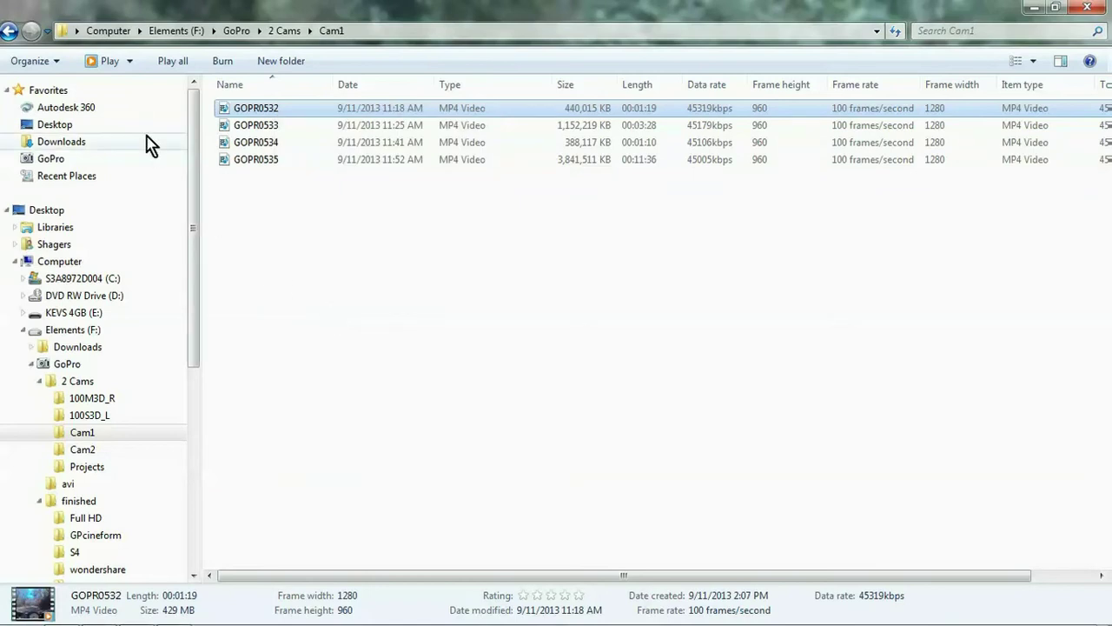
click(94, 401)
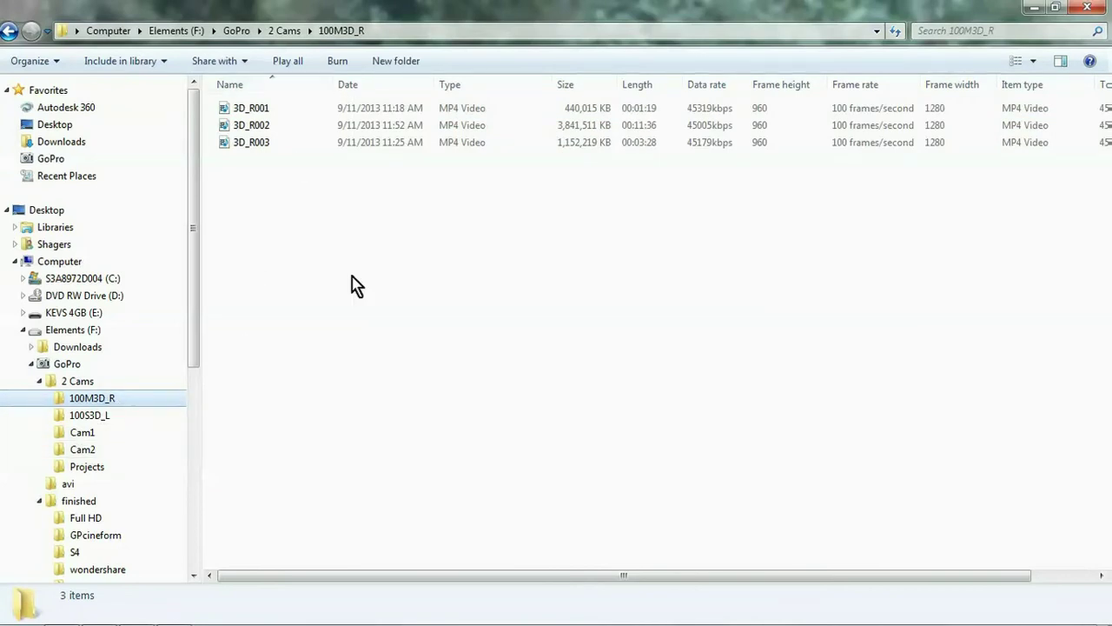
right_click(334, 323)
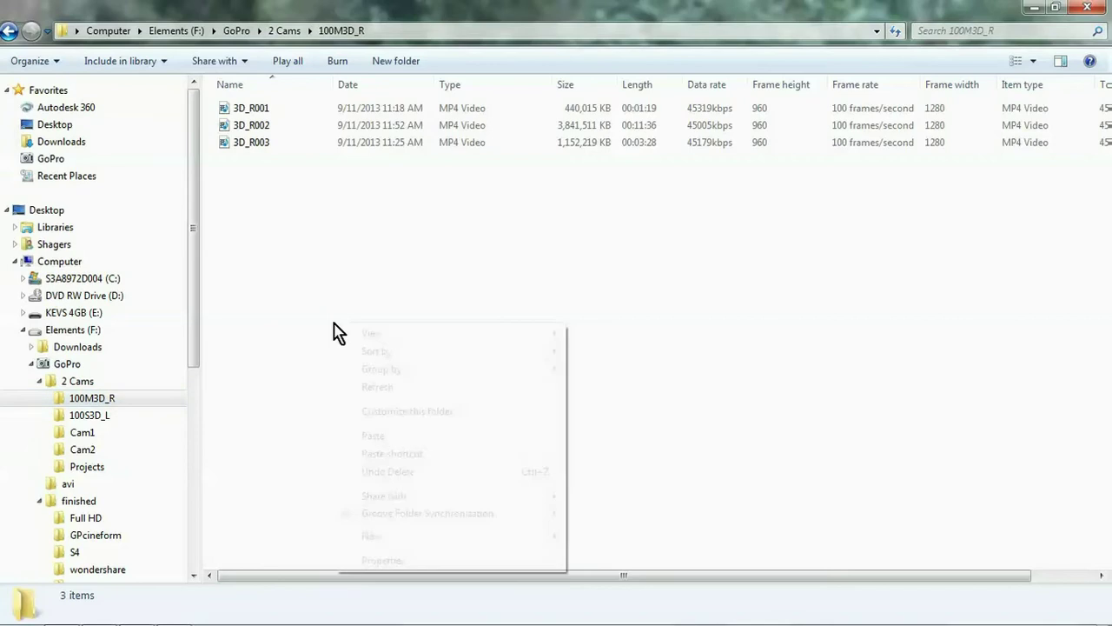
click(392, 437)
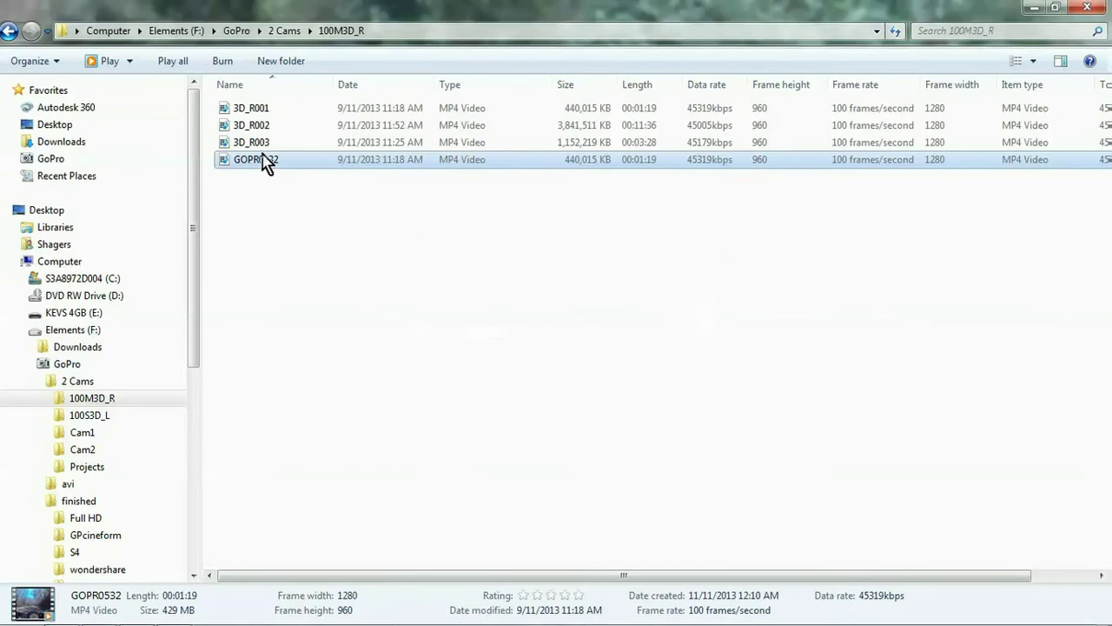
Rename the pasted GOPR0532 copy to 3D_R004
right_click(263, 165)
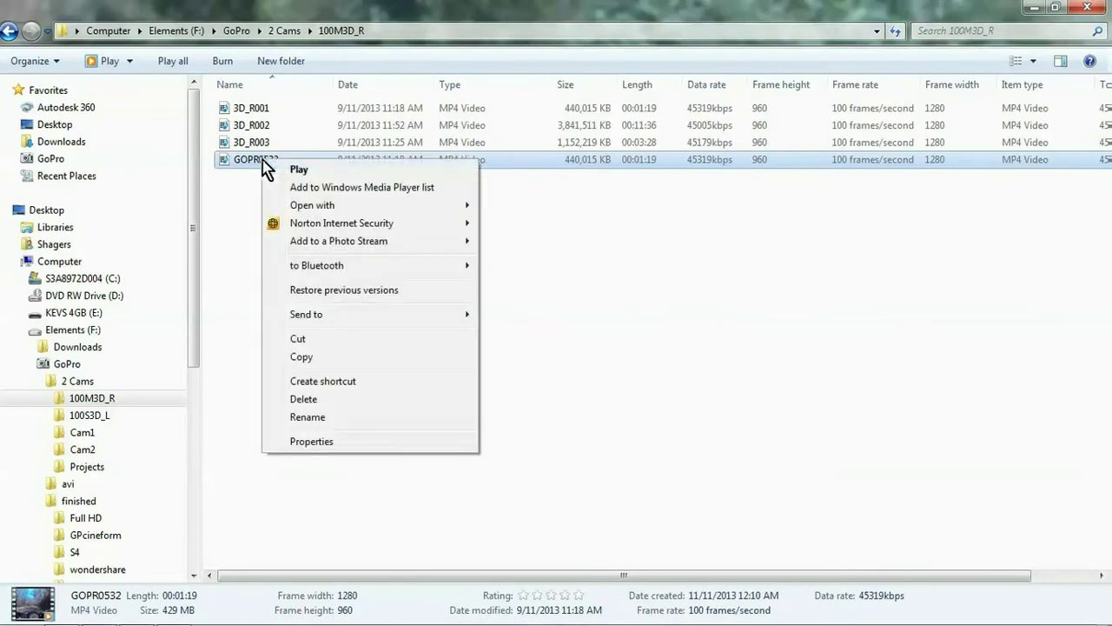
click(346, 418)
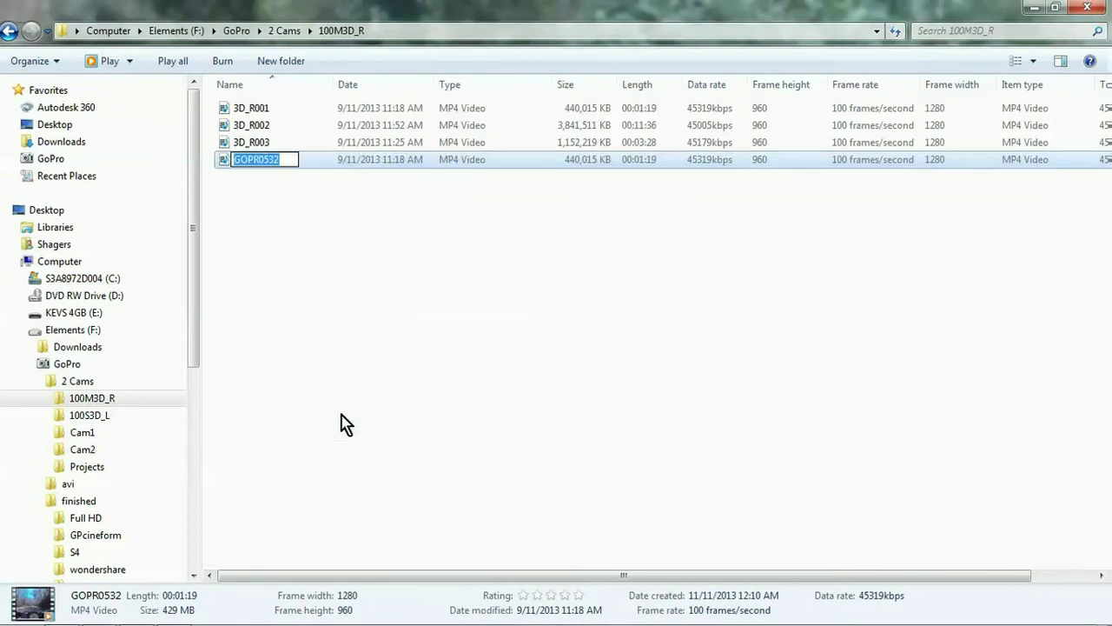
text(3D_)
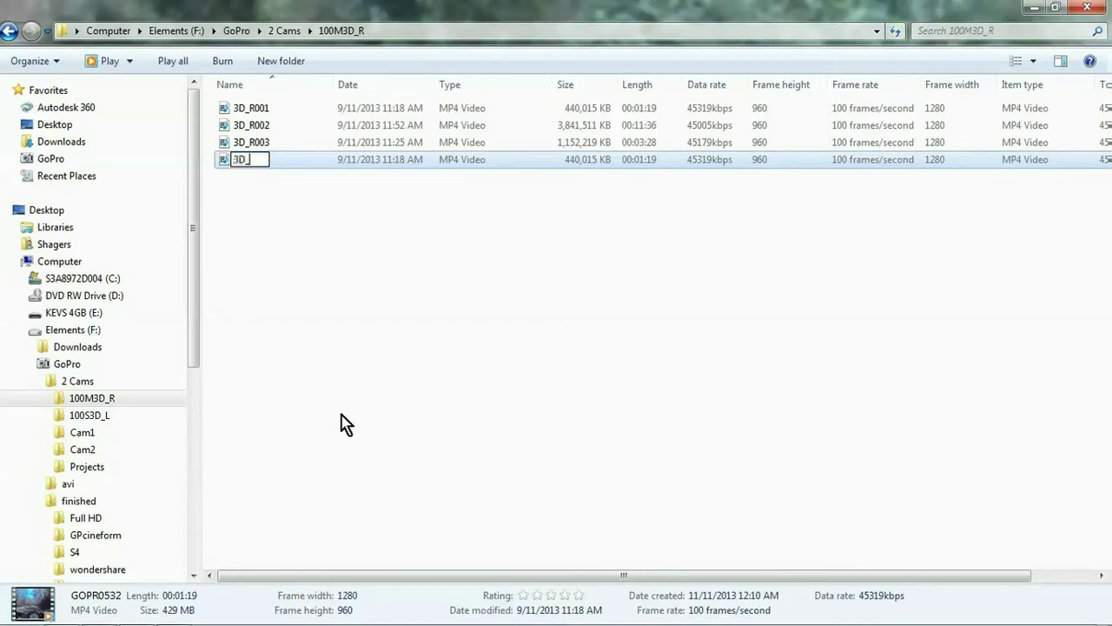
text(R004)
Confirm the 3D_R004 name, then copy GOPR0160 from Cam2 into the 100S3D_L folder
click(346, 424)
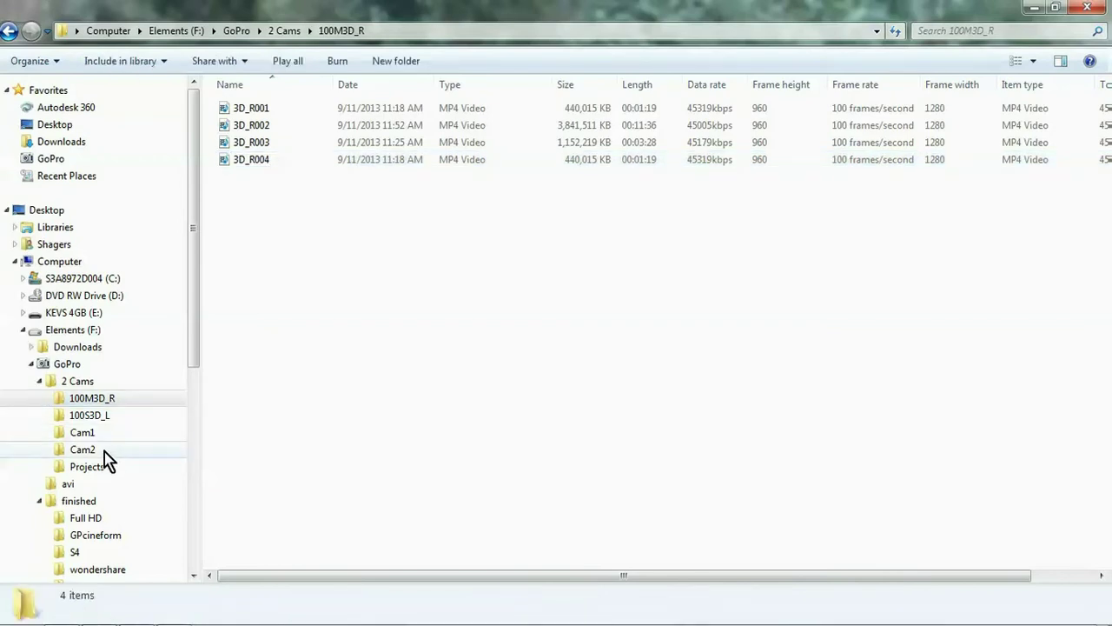
click(105, 450)
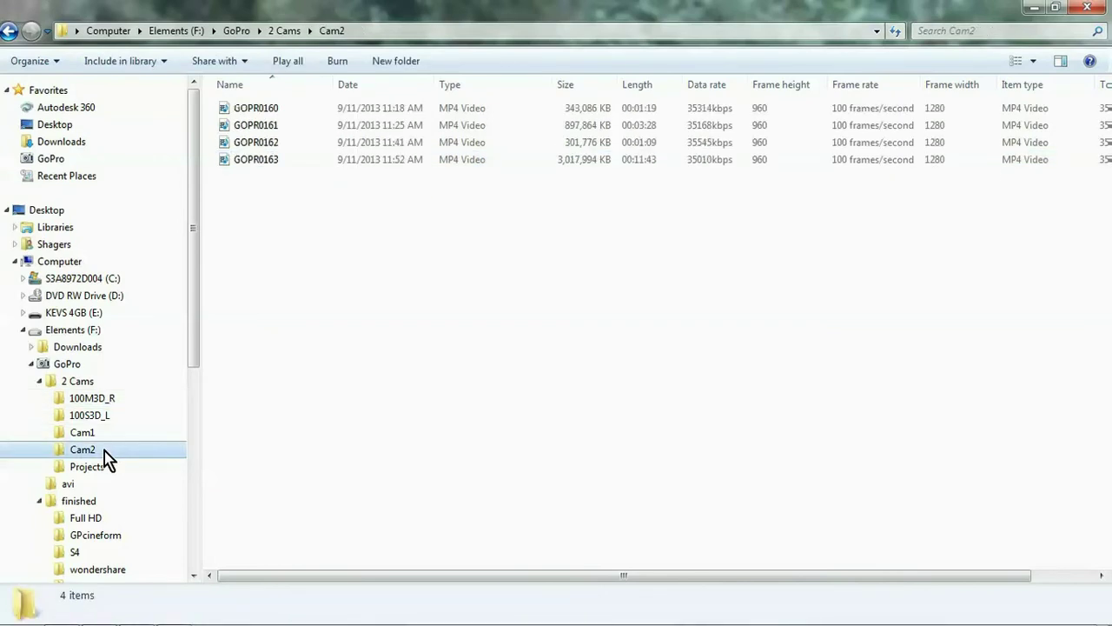
click(253, 118)
right_click(252, 115)
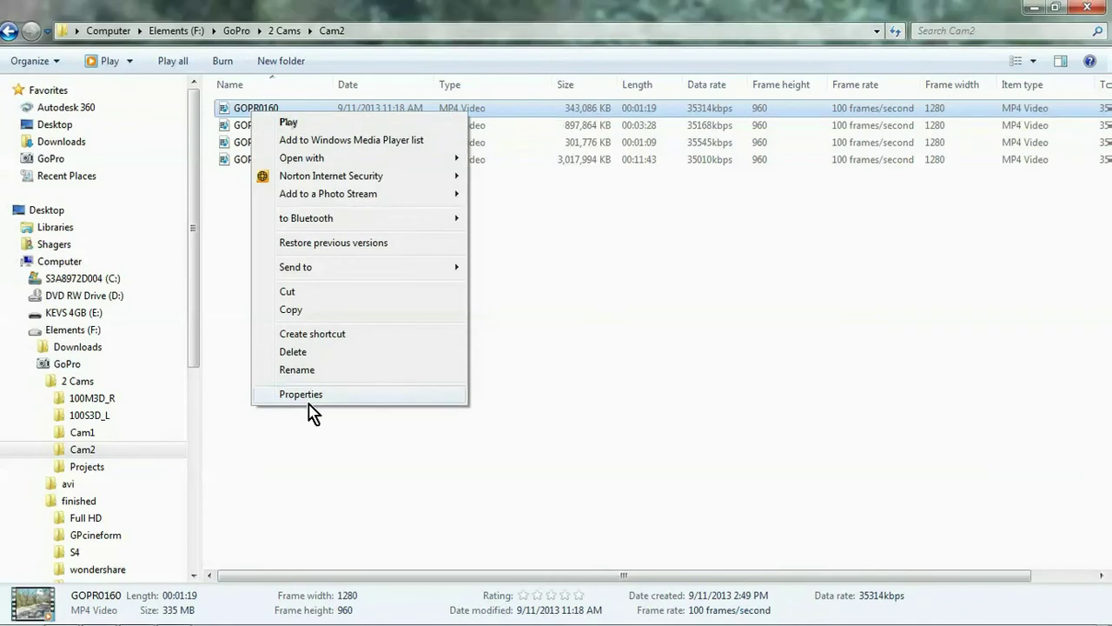
click(322, 313)
click(106, 421)
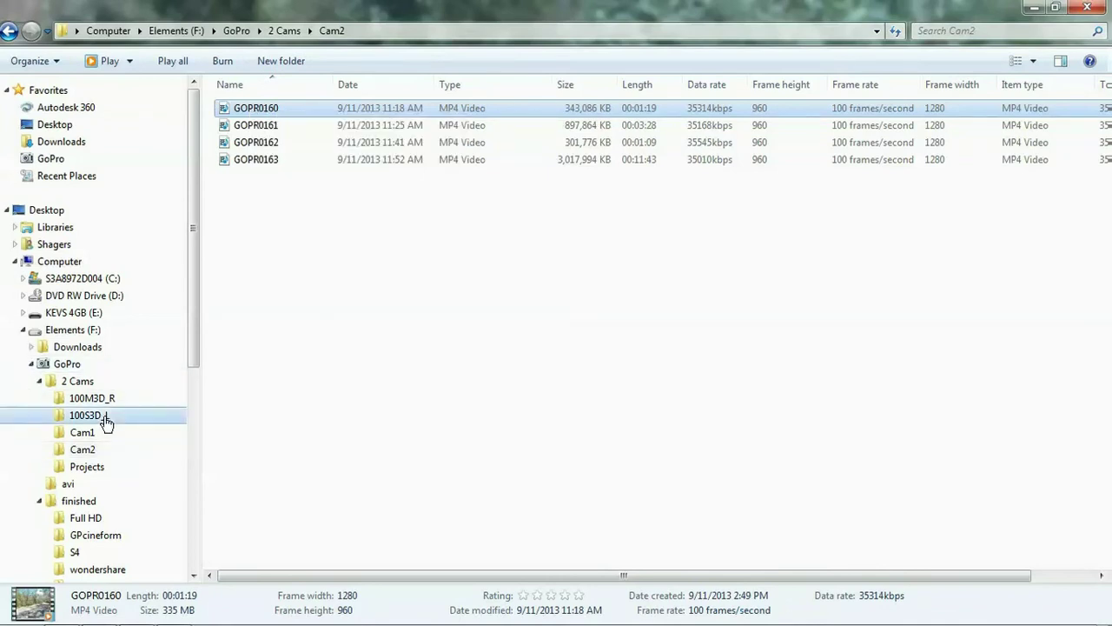
right_click(292, 224)
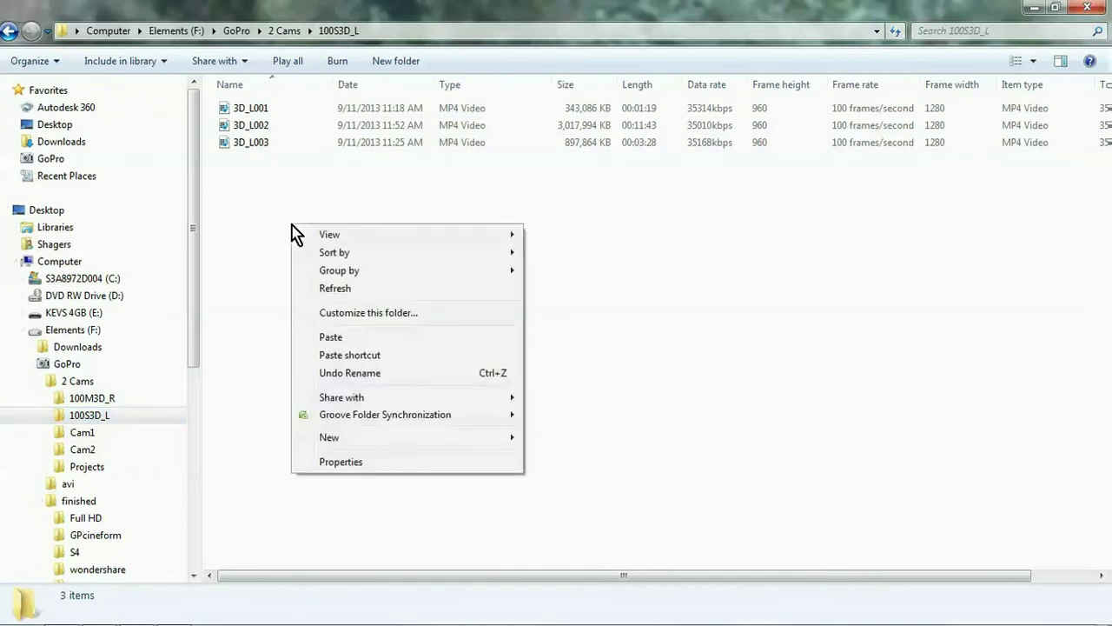
click(364, 339)
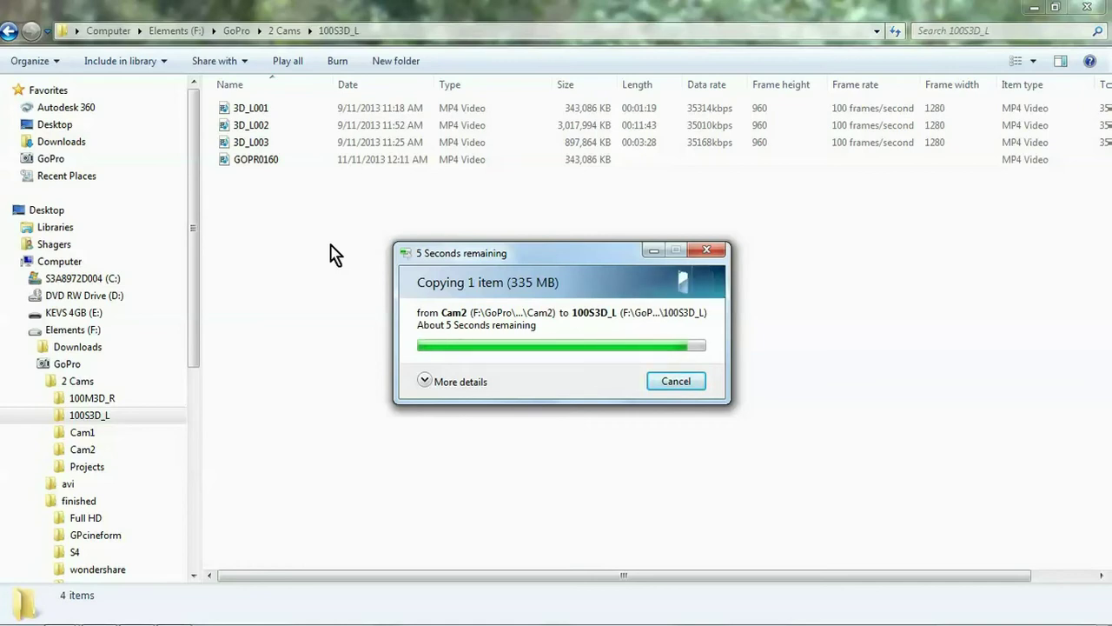
Rename the pasted GOPR0160 copy to 3D_L004
click(260, 160)
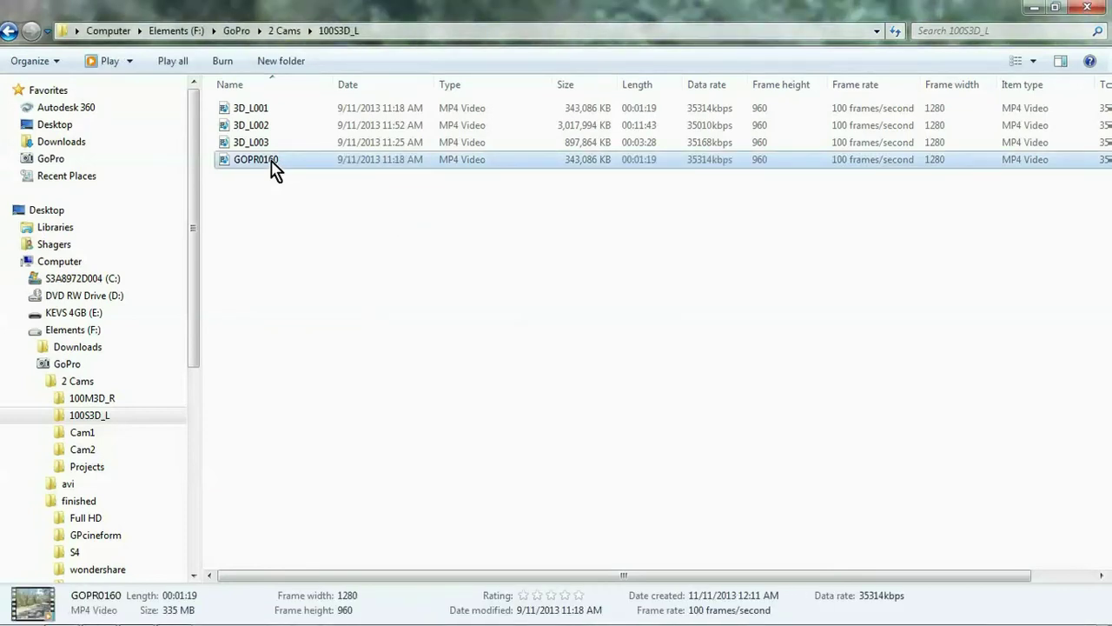
right_click(271, 169)
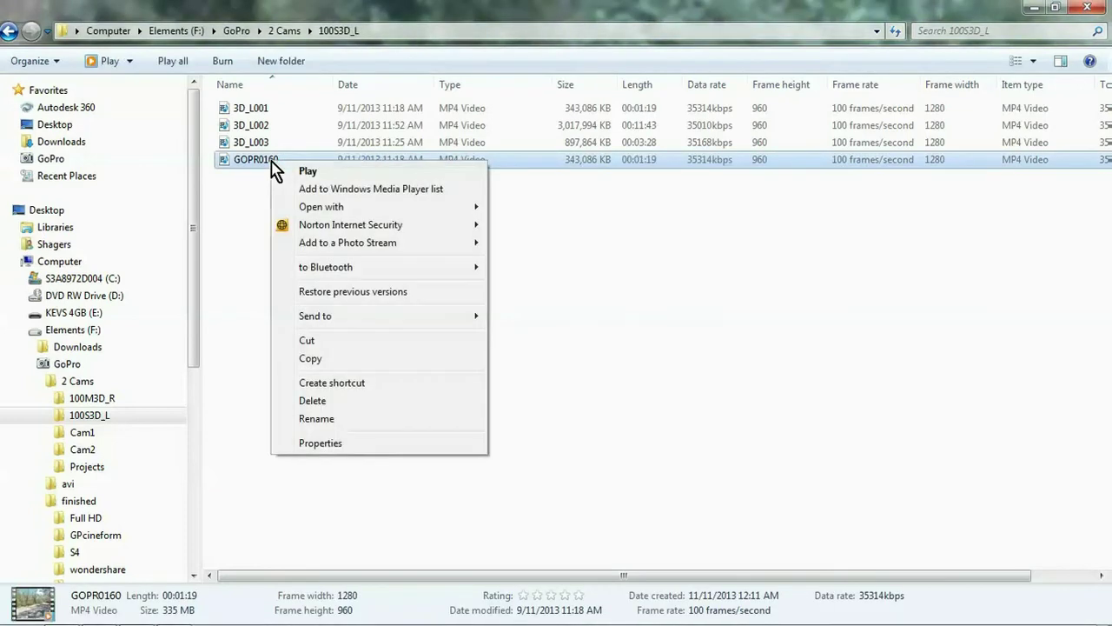
click(329, 419)
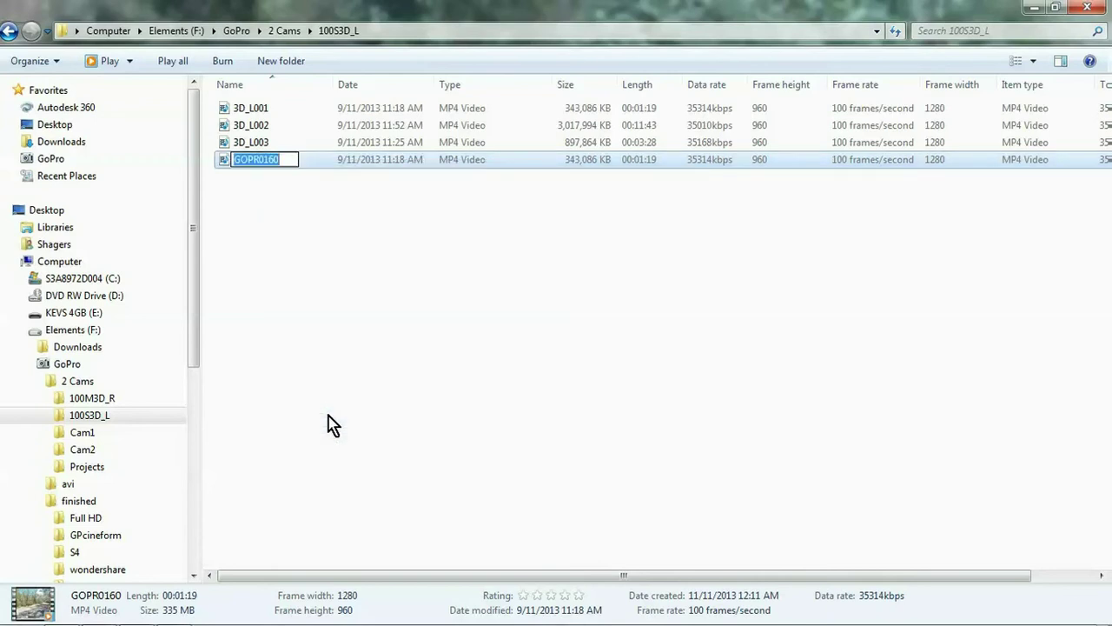
text(3D_L004)
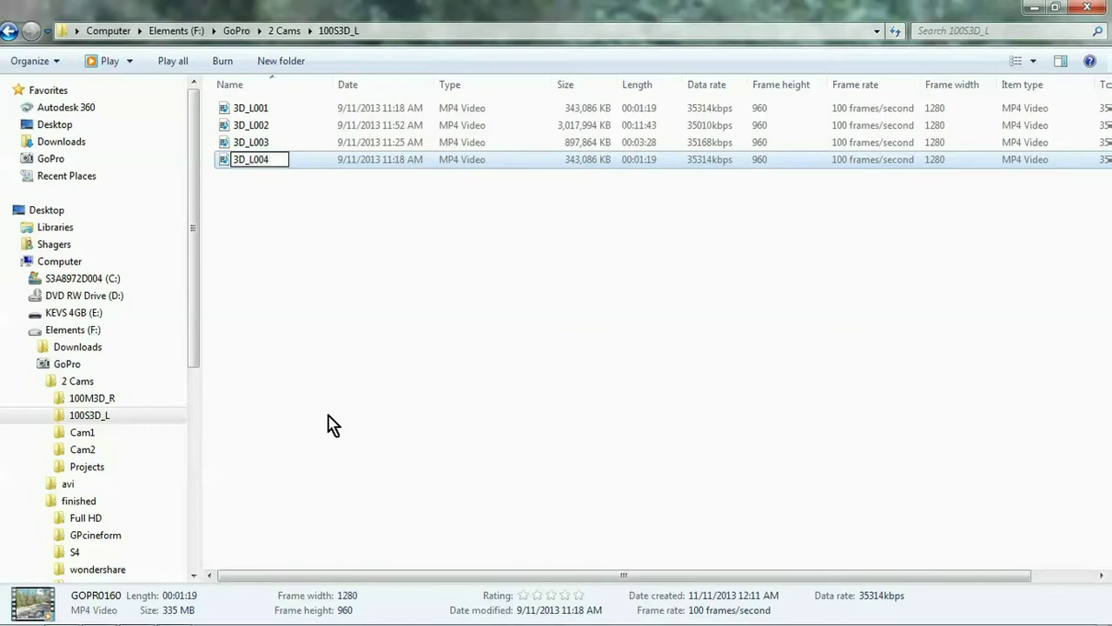
click(328, 426)
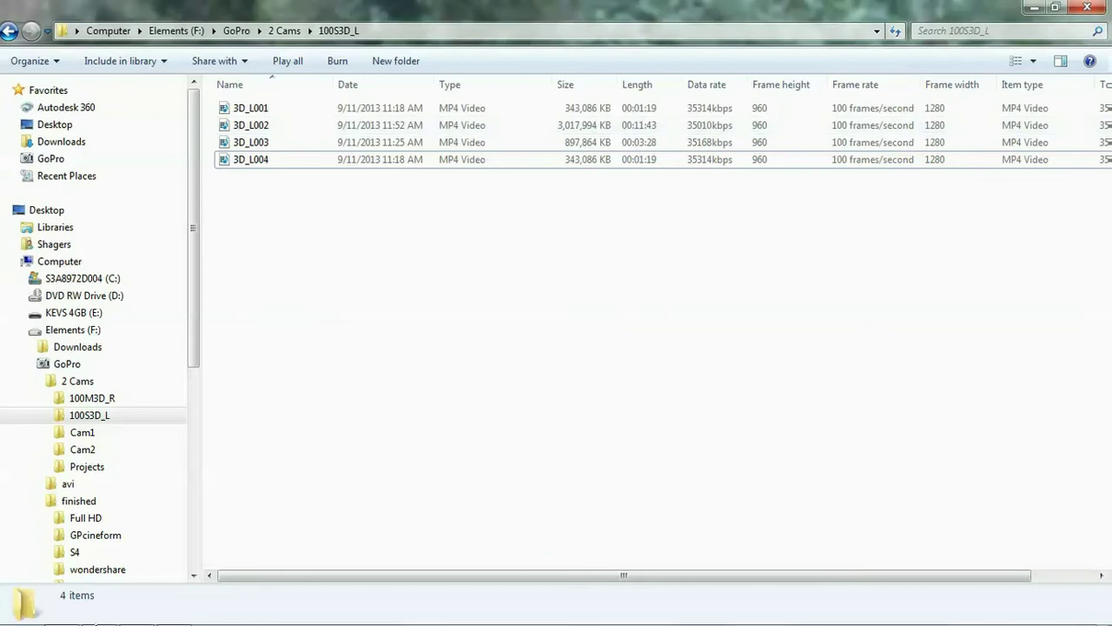
In GoPro Studio, import 3D_R004 so it loads with 3D_L004 as one 3D pair
mouse_move(142, 618)
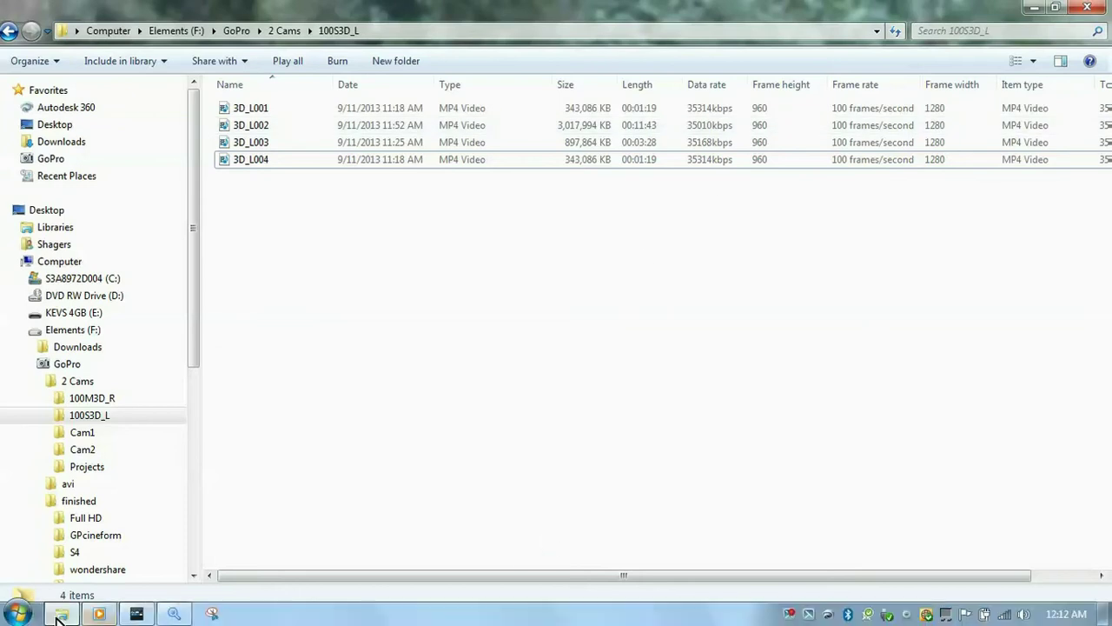
click(139, 614)
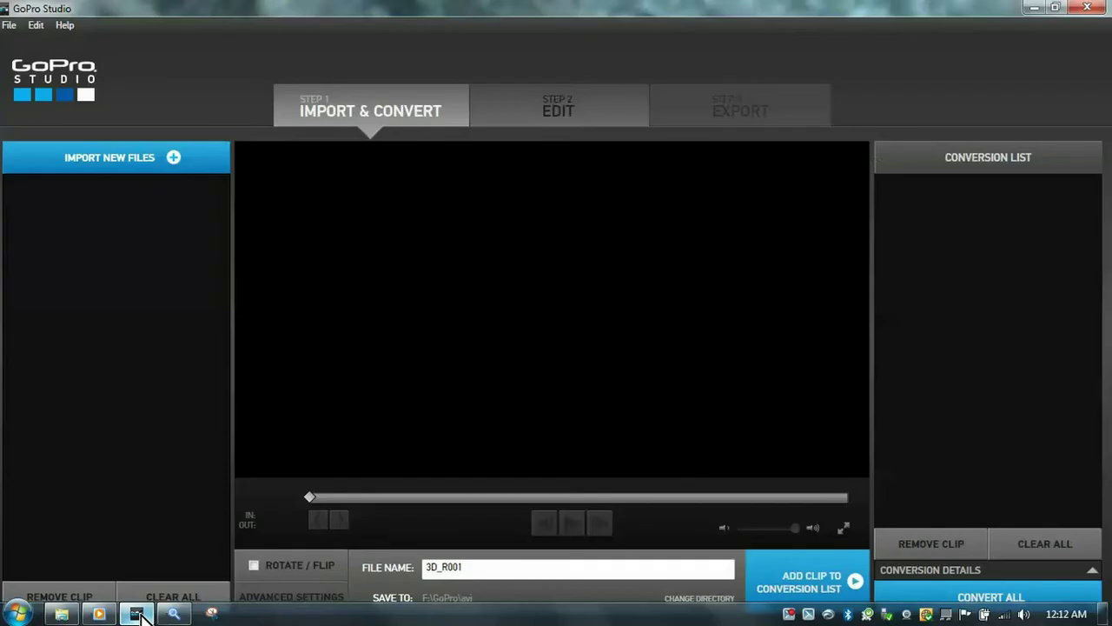
click(173, 158)
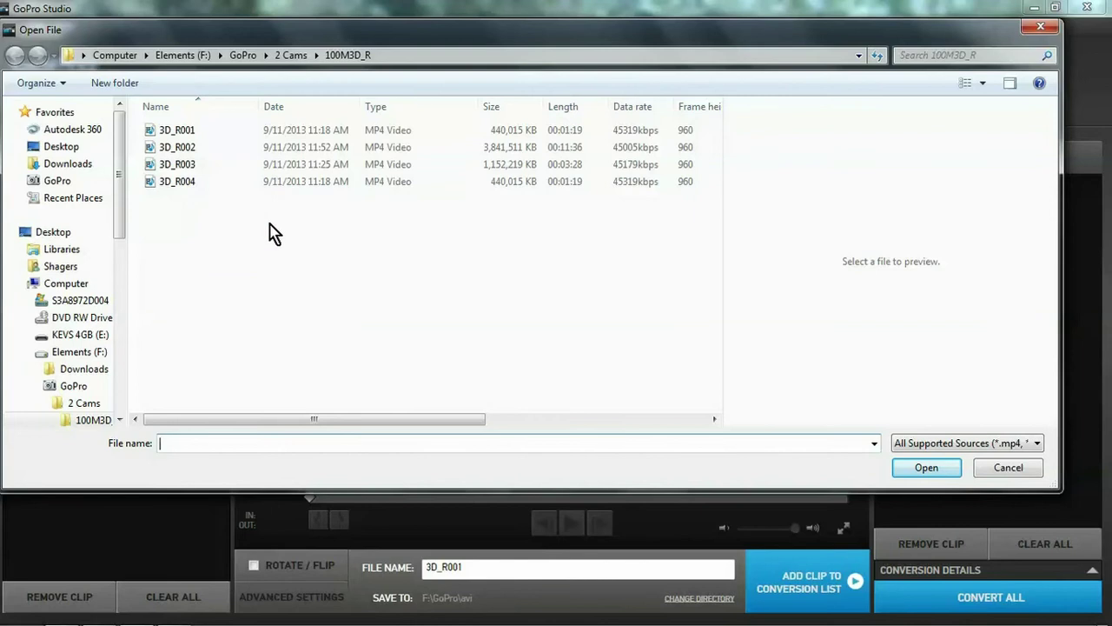
double_click(188, 183)
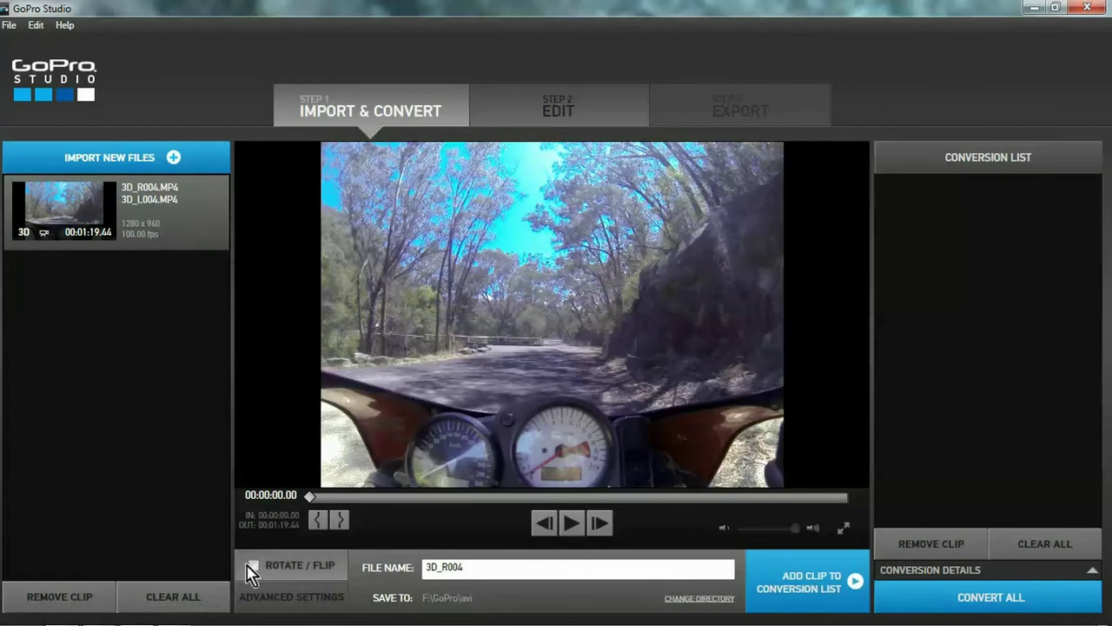
click(287, 596)
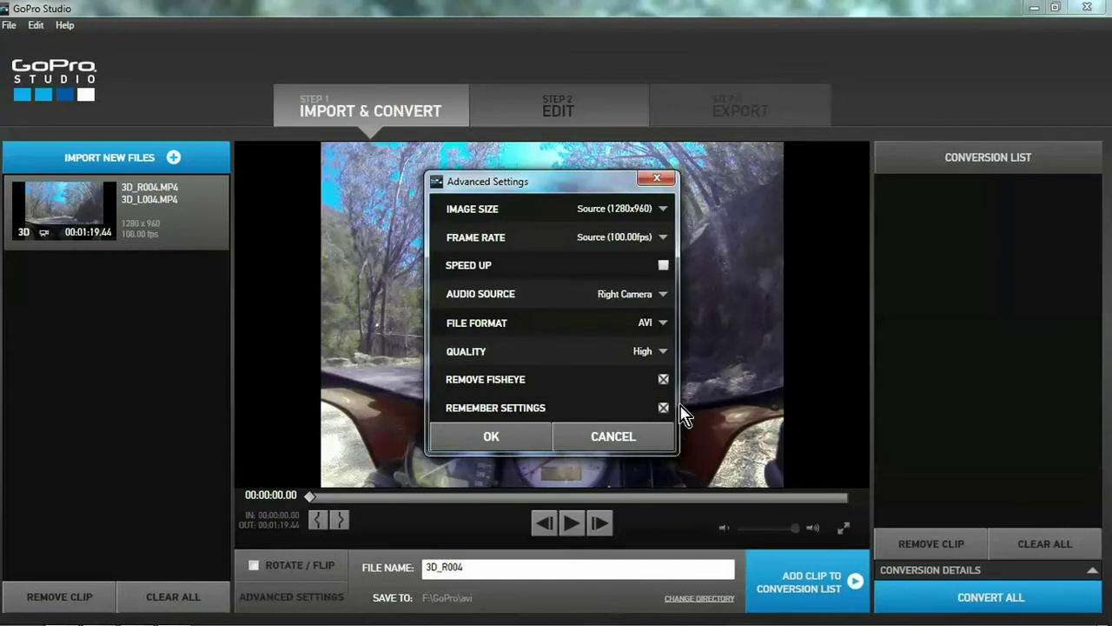
click(487, 441)
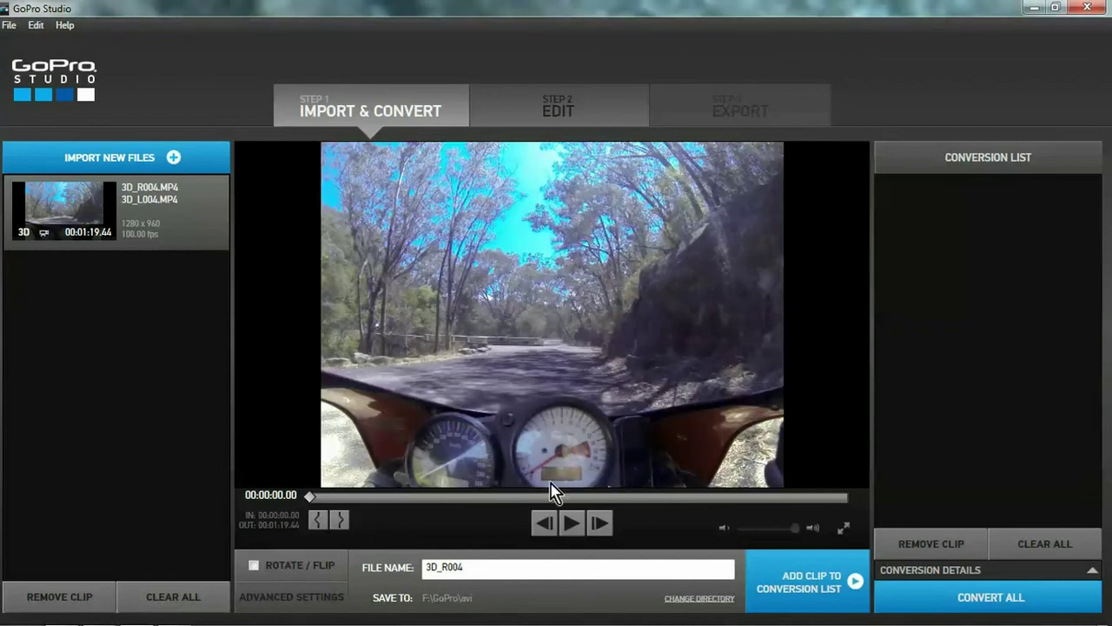
click(571, 526)
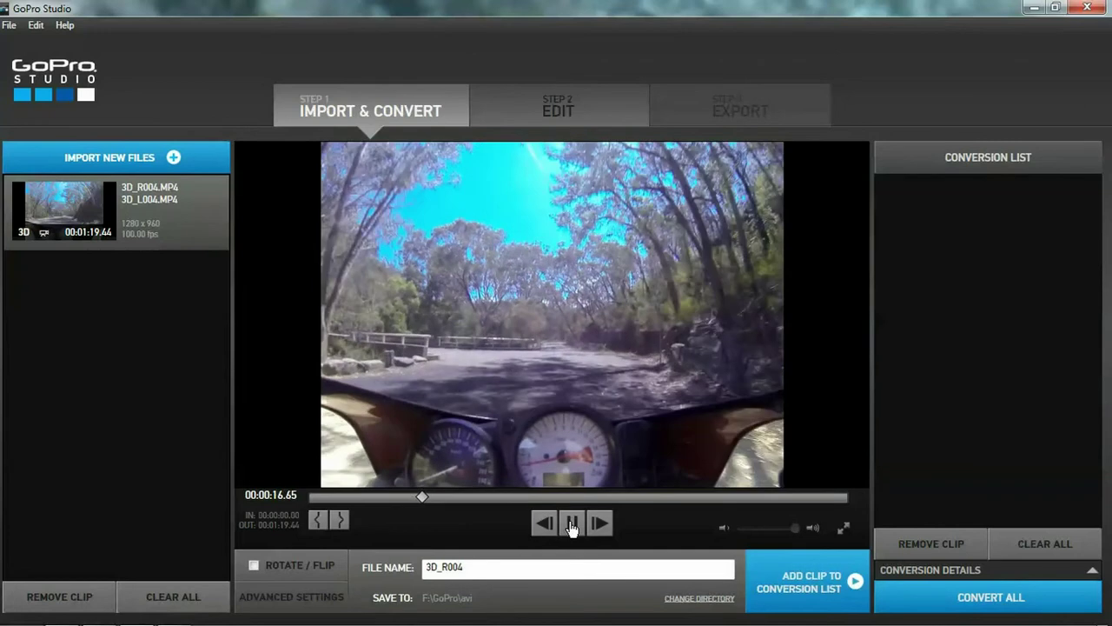
click(572, 525)
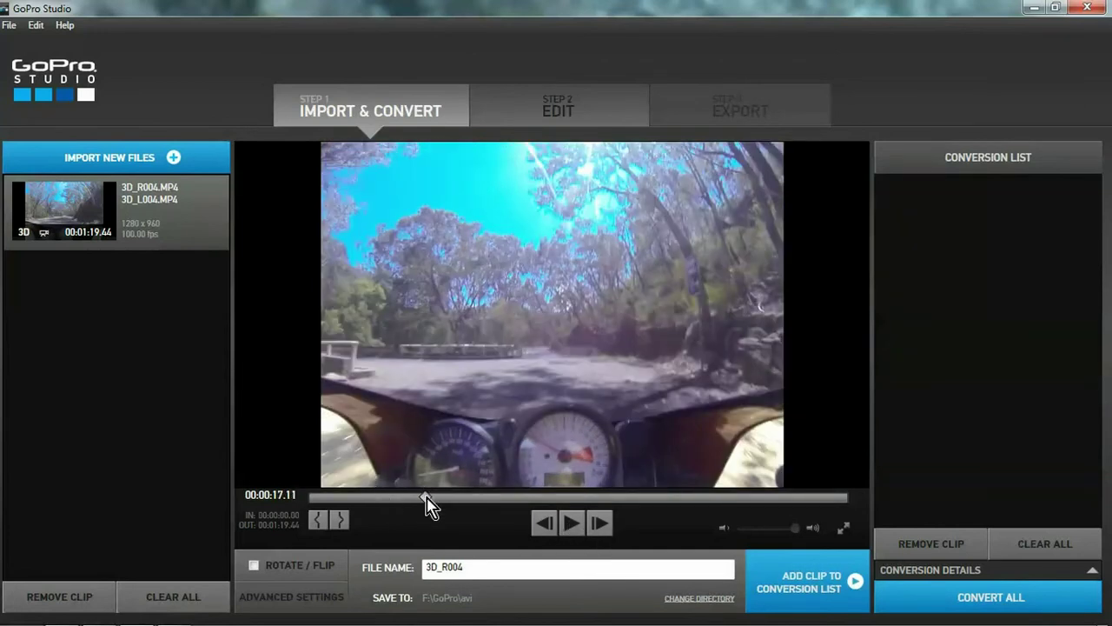
drag(426, 497, 839, 512)
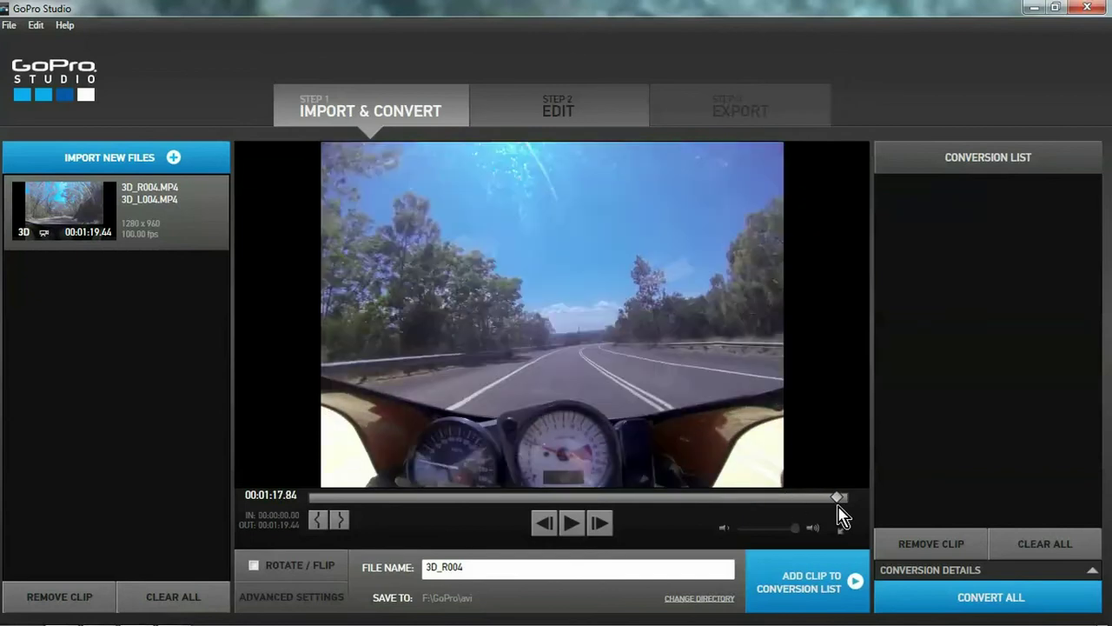
click(573, 532)
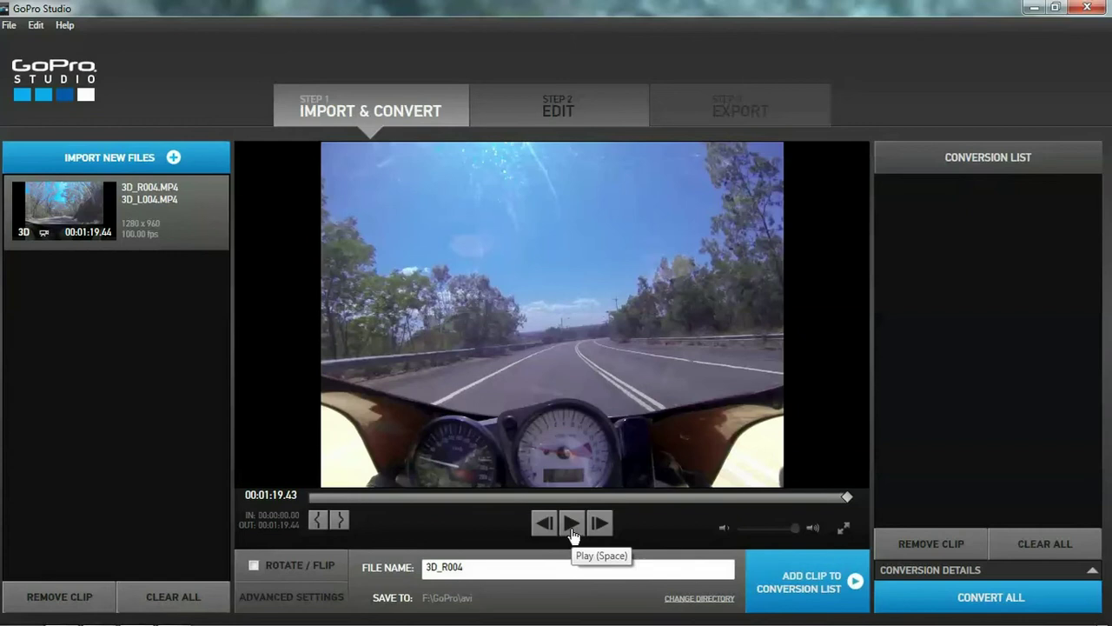
Queue the 3D_L004/3D_R004 pair and convert it to AVI
click(817, 591)
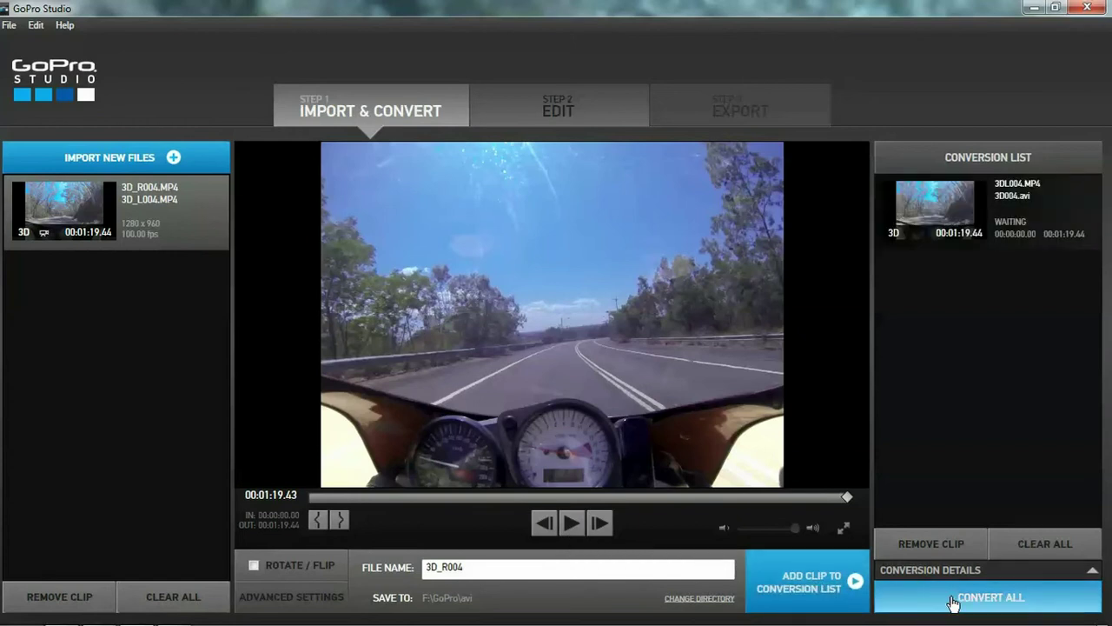
click(952, 600)
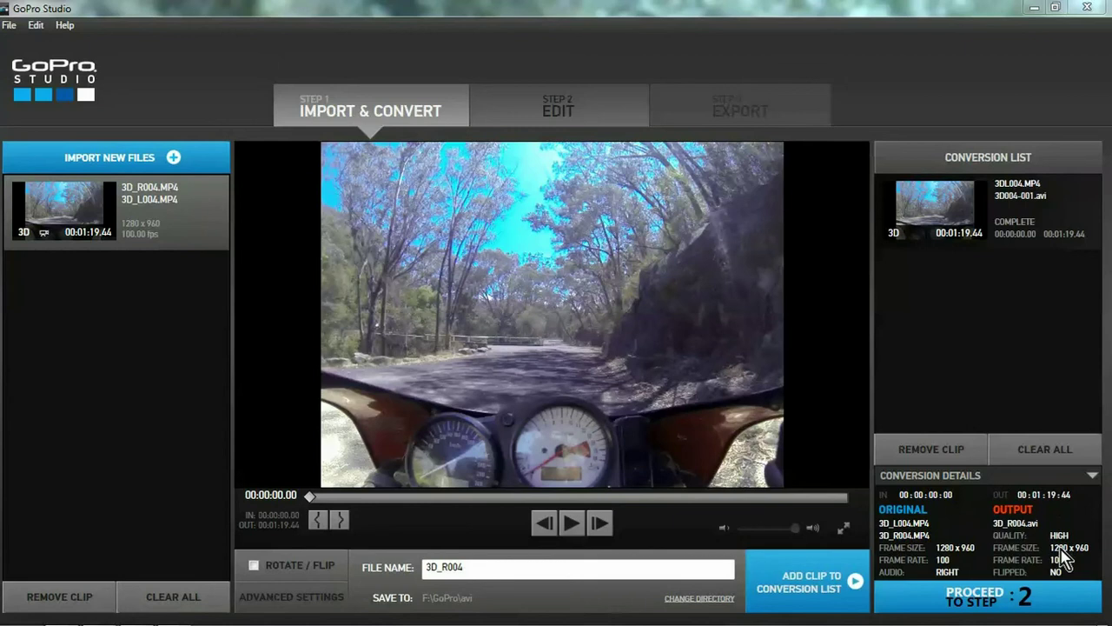
Go to the Edit step and place 3D_004-001.AVI on the video track
click(995, 599)
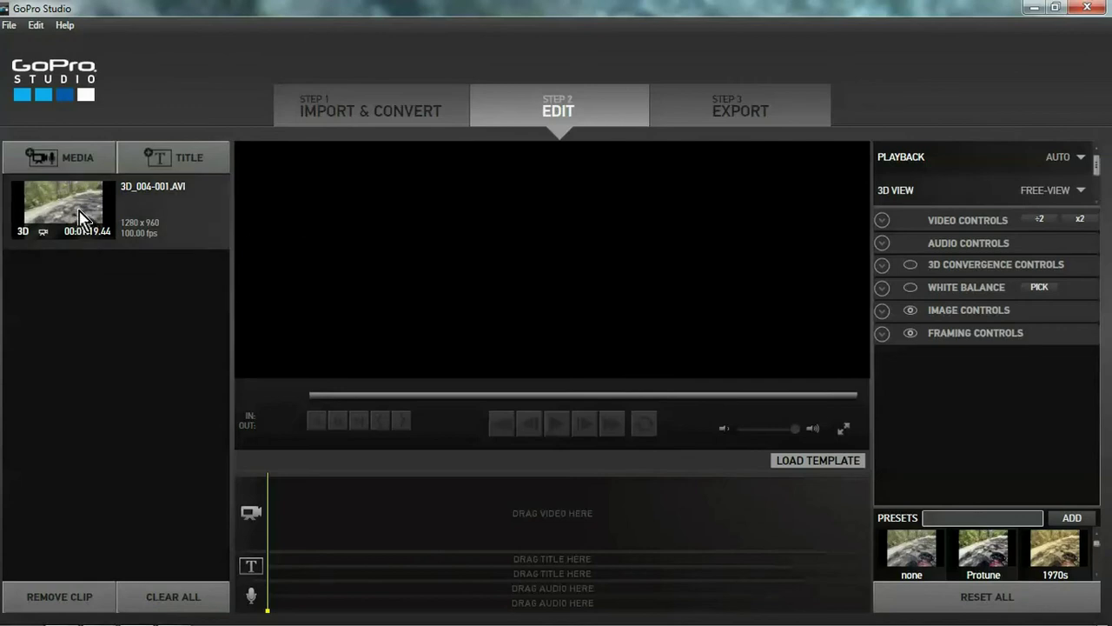
drag(81, 217, 361, 525)
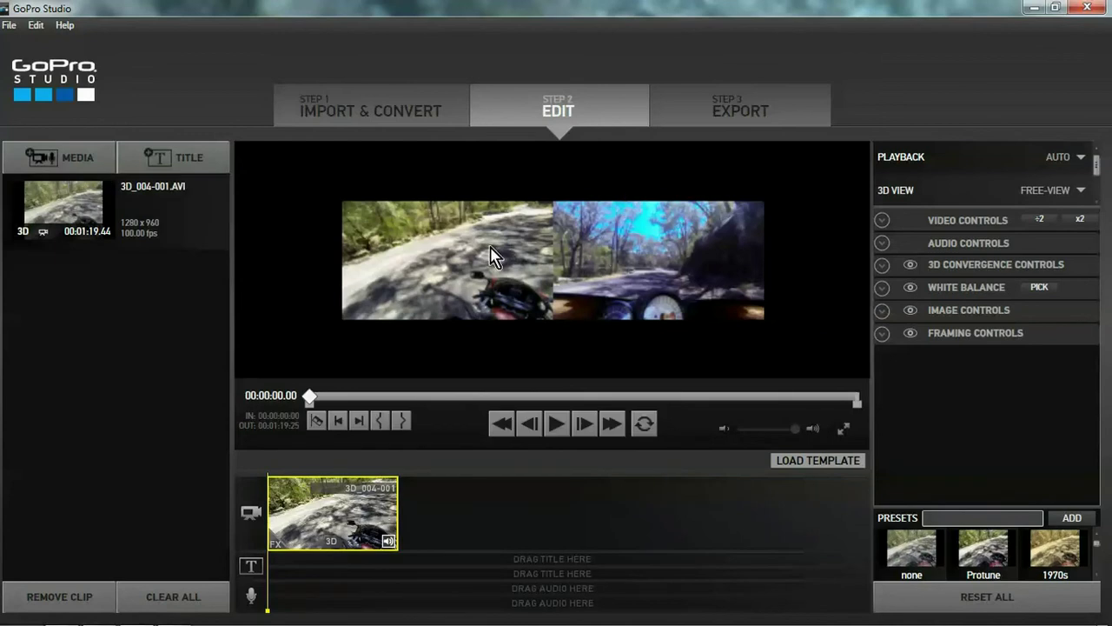
Preview the clip showing only the left-eye view, then only the right-eye view
click(1062, 193)
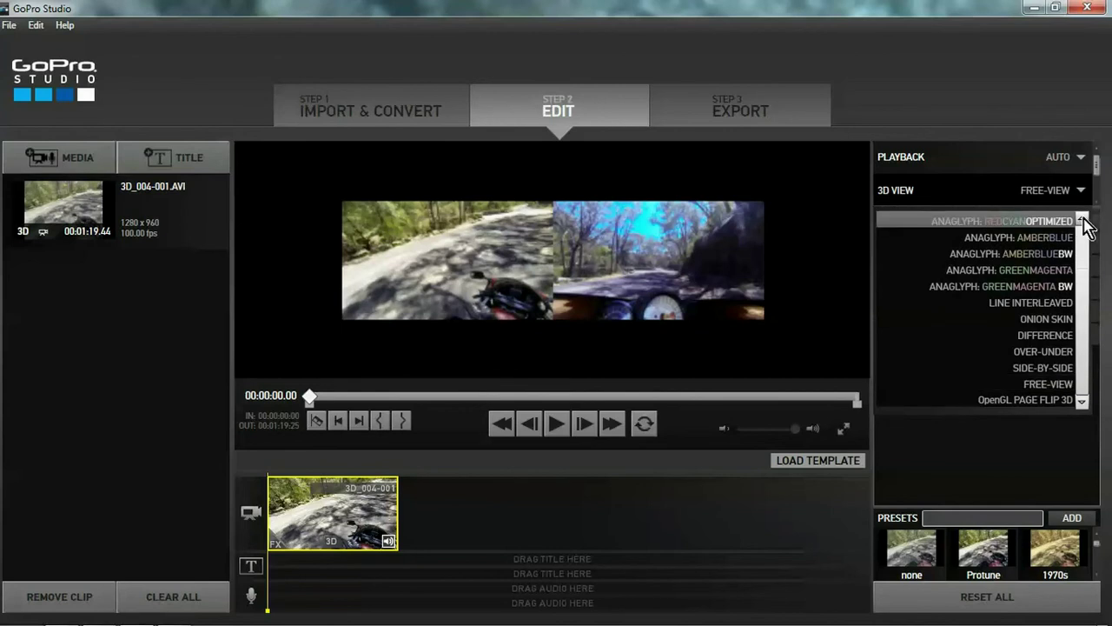
click(1082, 220)
click(1082, 221)
click(1082, 221)
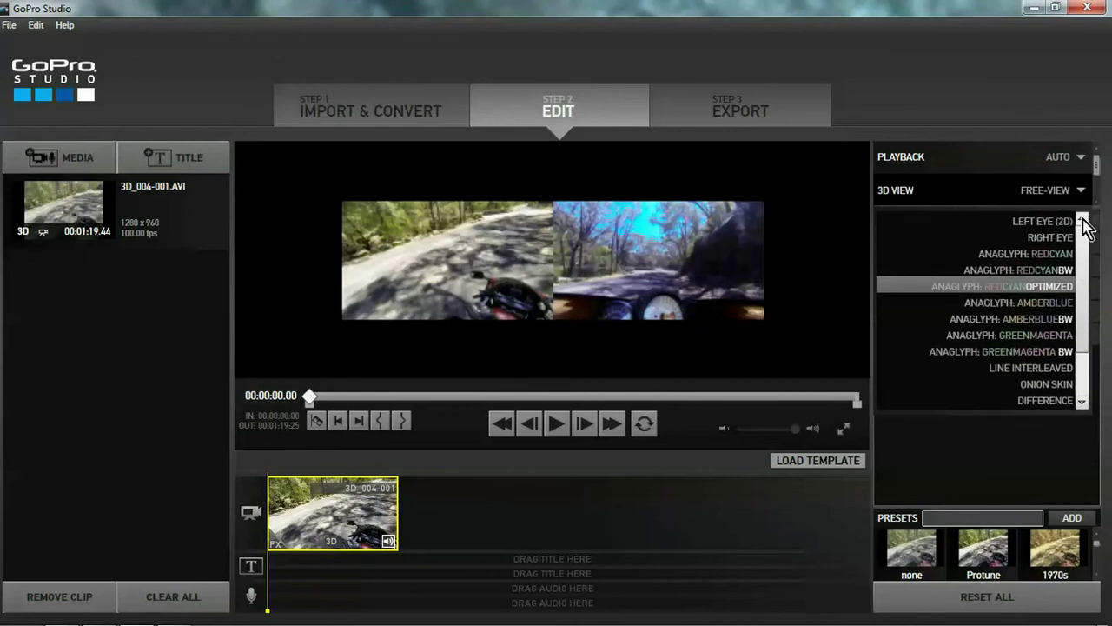
click(1053, 220)
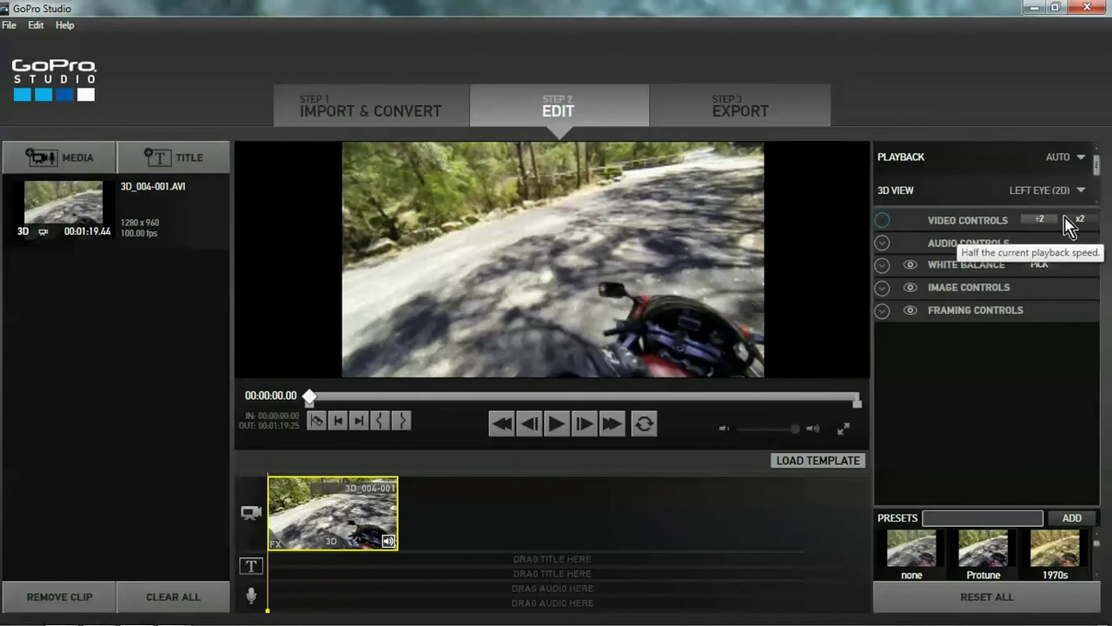
click(1080, 192)
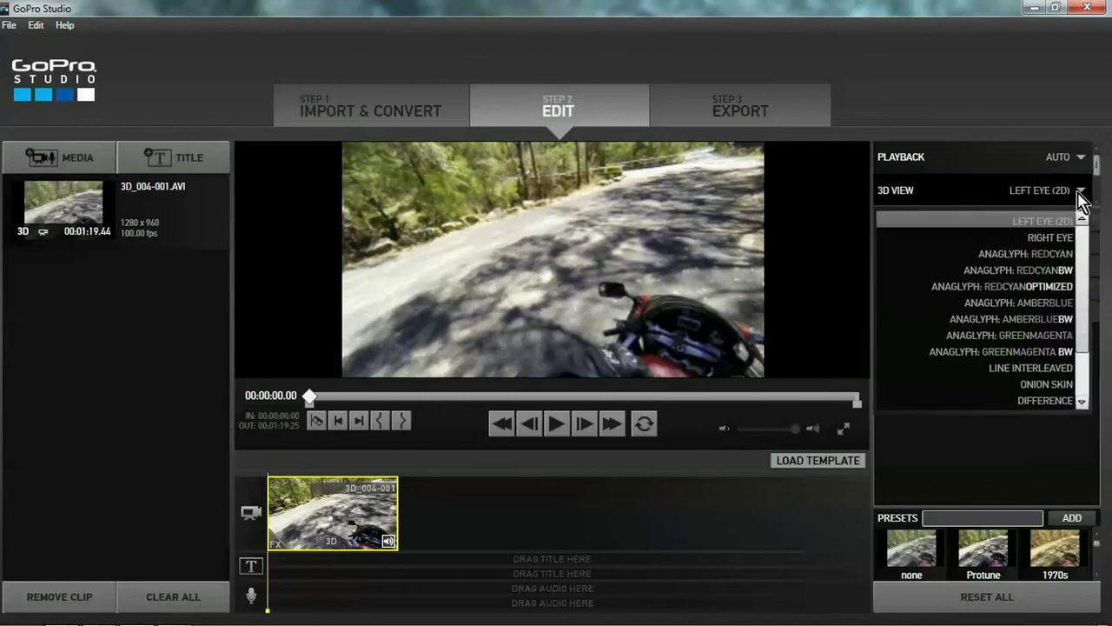
click(1051, 237)
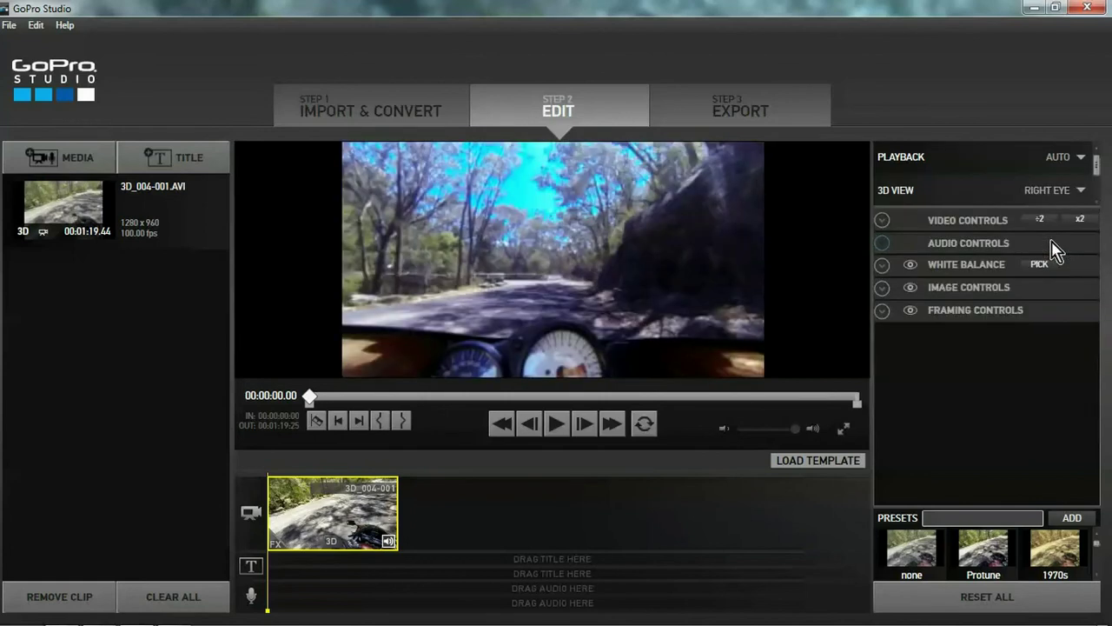
Try the red-cyan, amber-blue and side-by-side previews, then settle on Free-View
click(1080, 191)
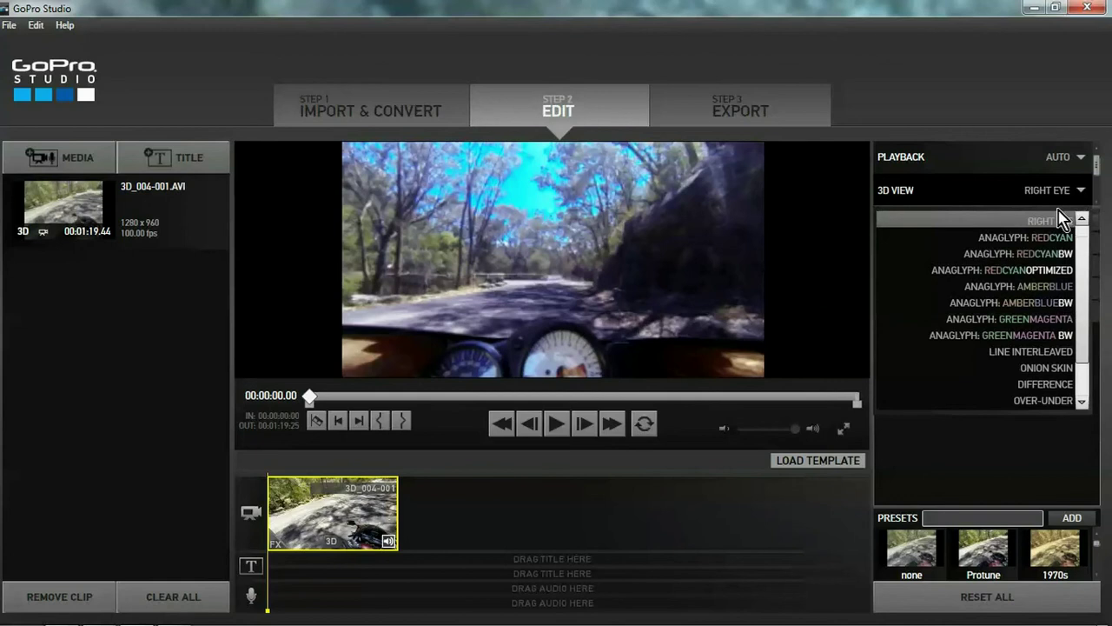
click(1059, 237)
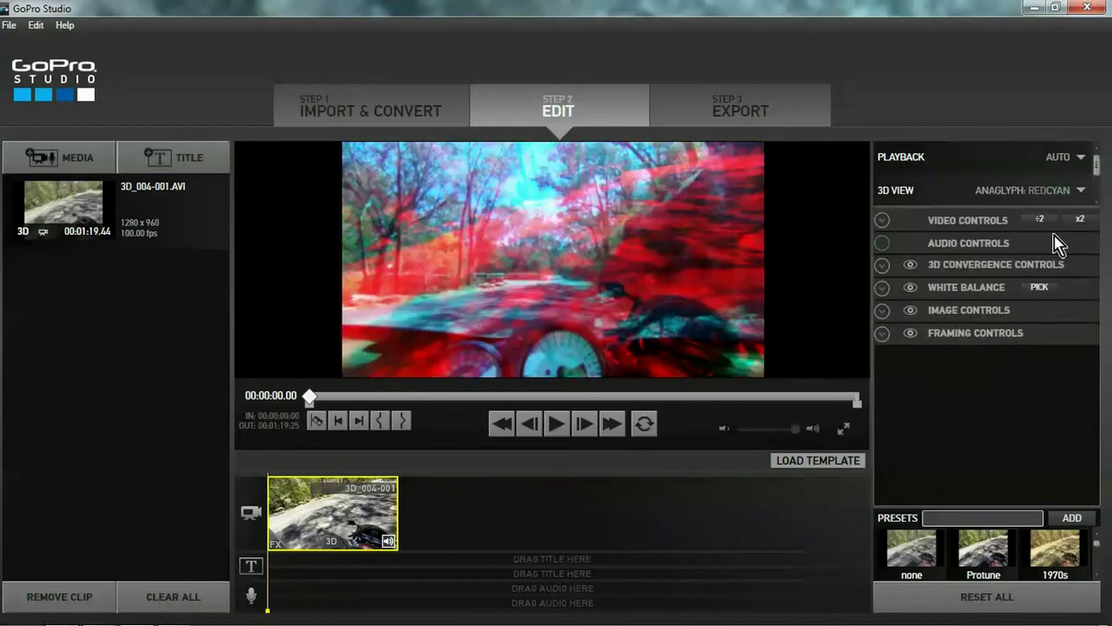
click(1080, 189)
click(1047, 272)
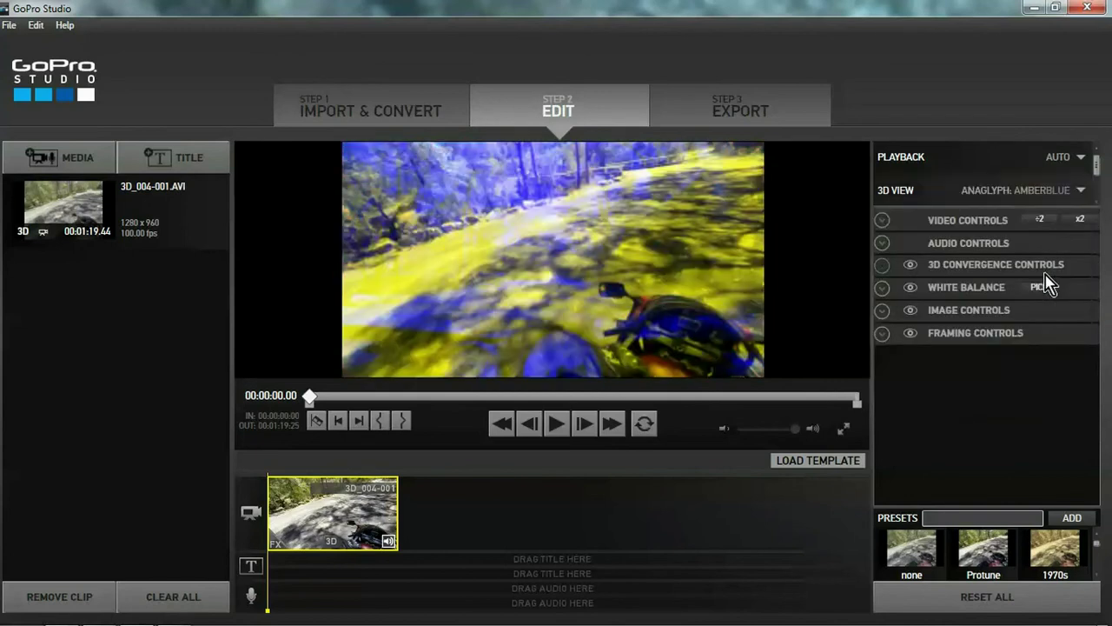
click(1082, 190)
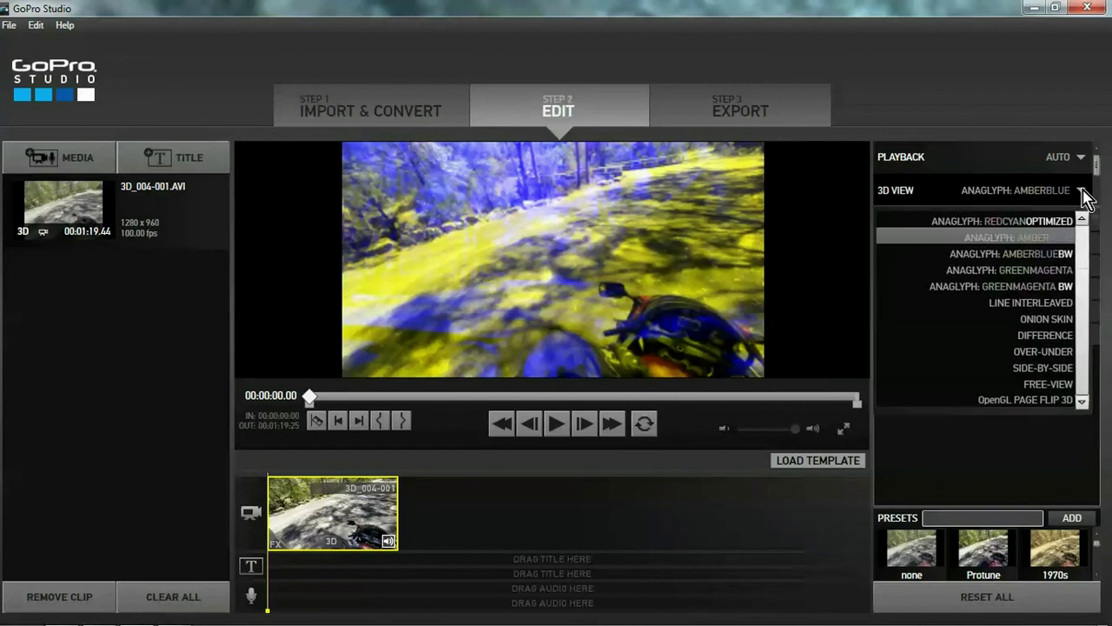
click(1054, 368)
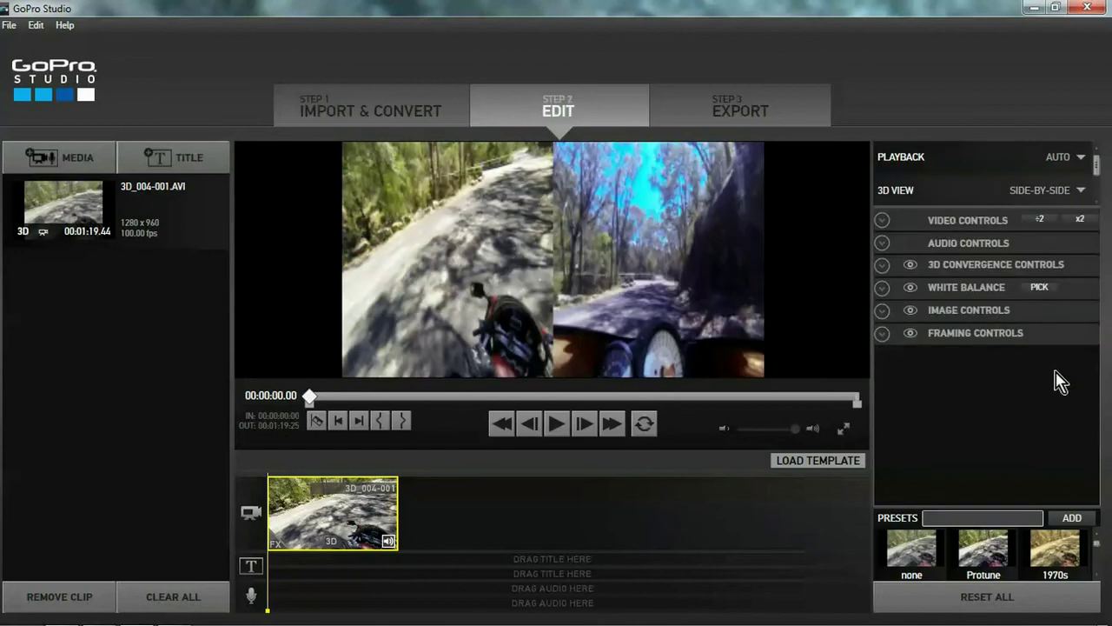
click(1078, 190)
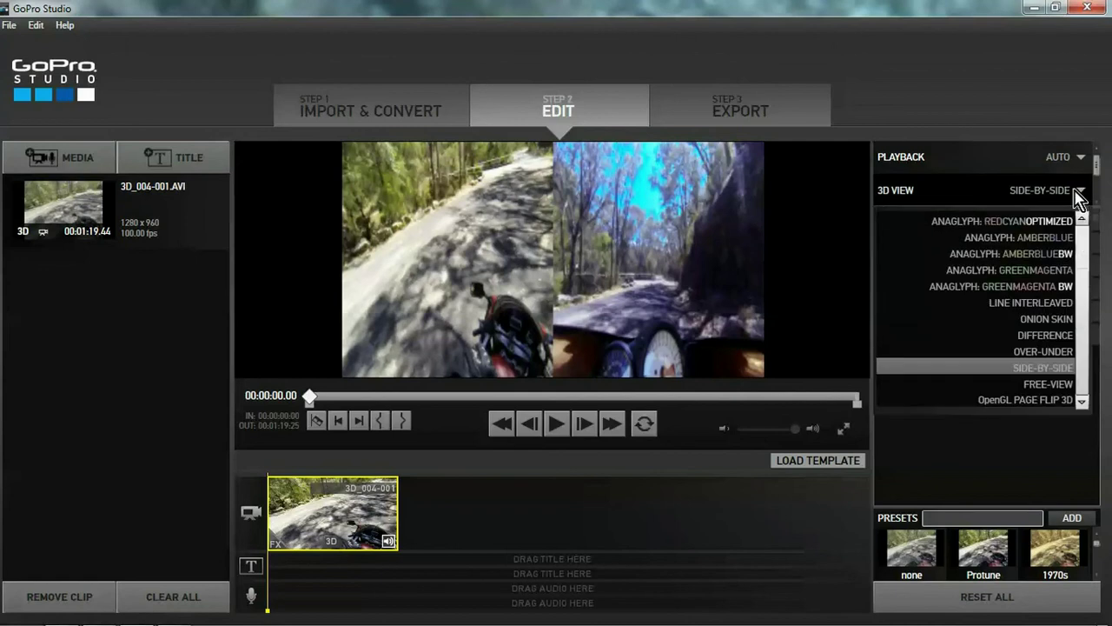
click(1051, 384)
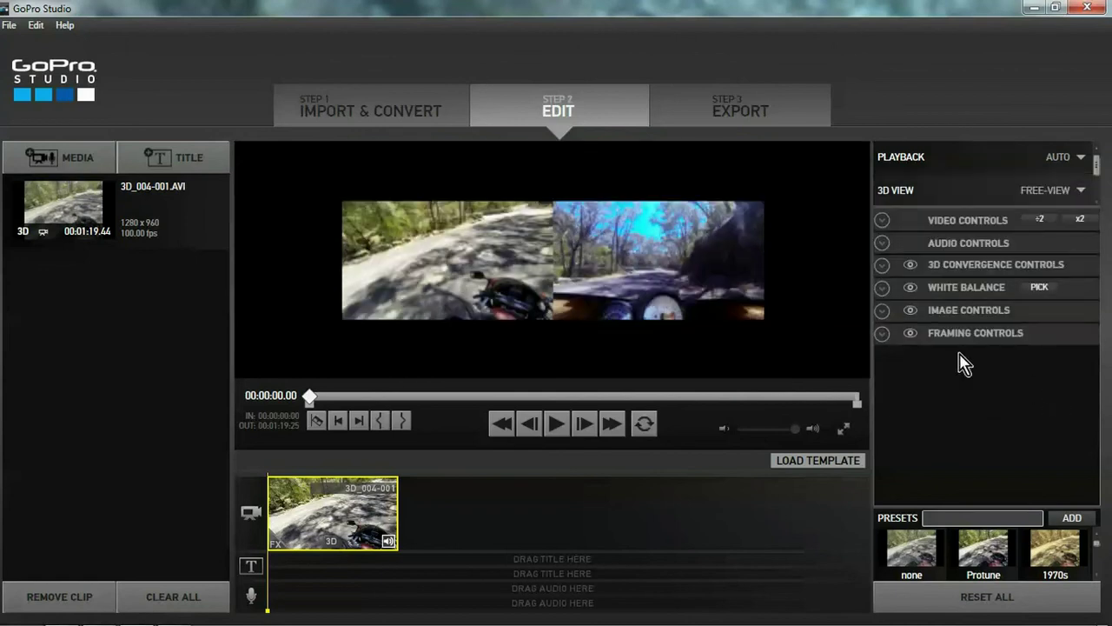
Disable 3D convergence and white balance, then play the free-view clip through to 00:00:47.61
click(910, 265)
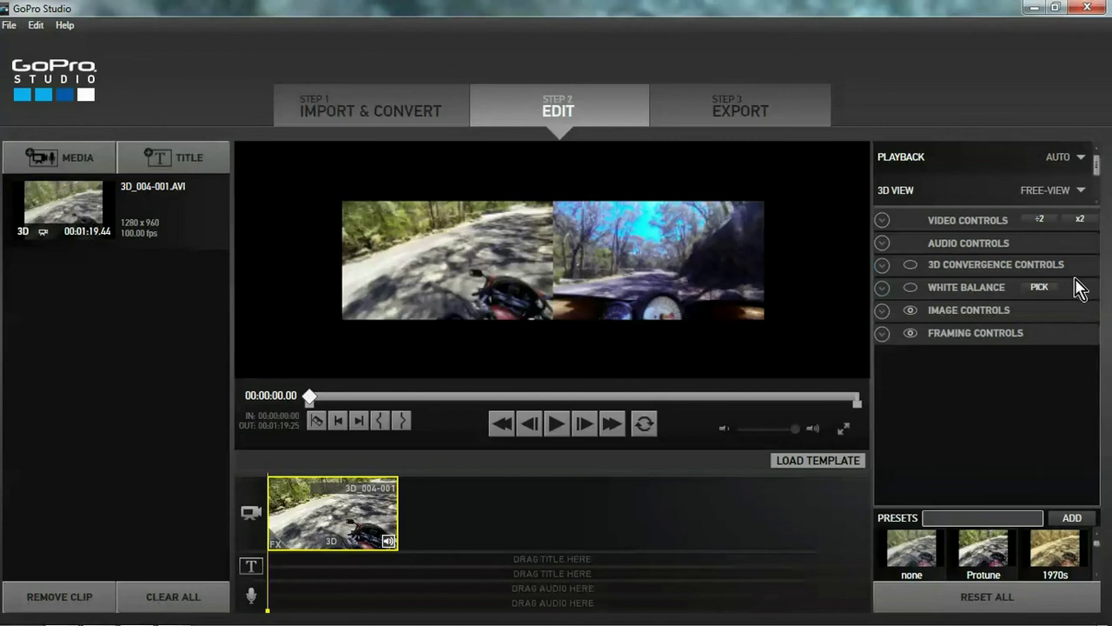
click(1040, 288)
click(557, 426)
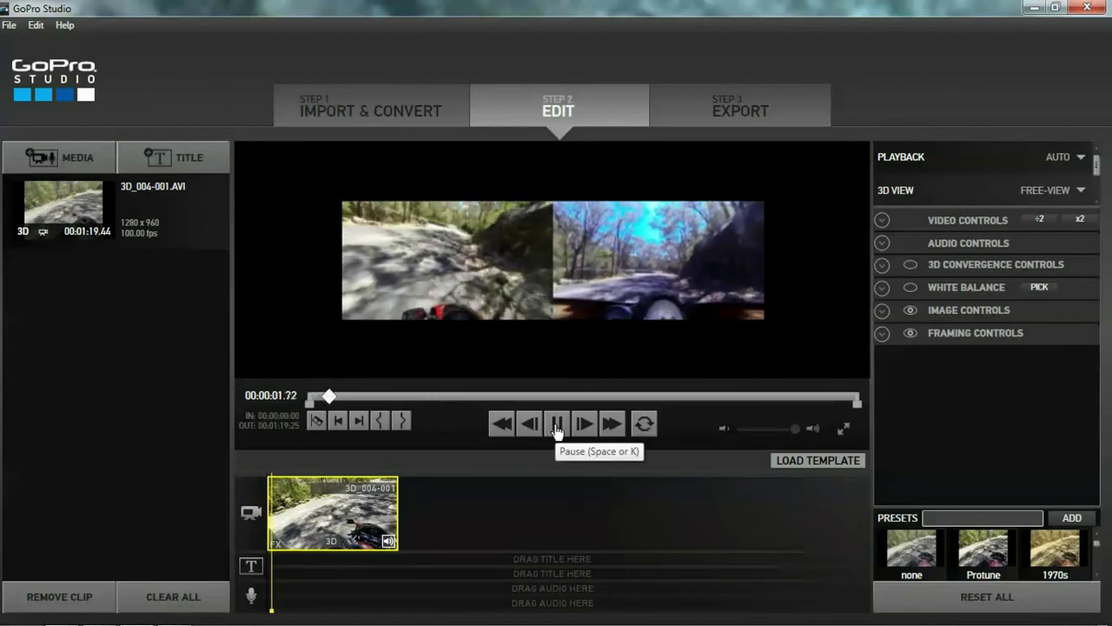
click(557, 426)
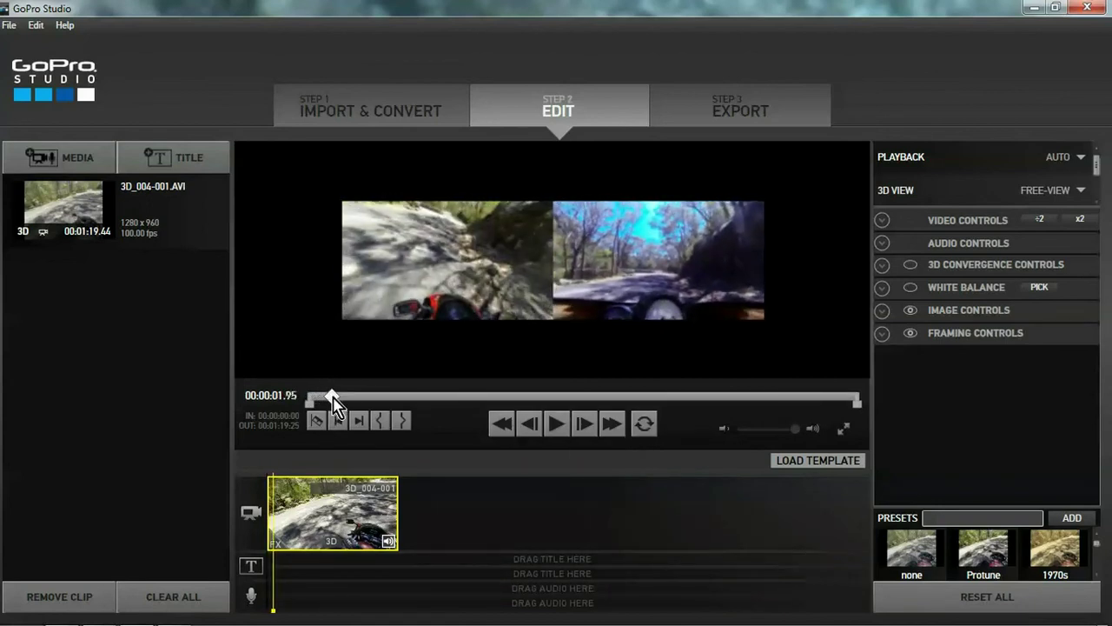
drag(332, 392, 837, 400)
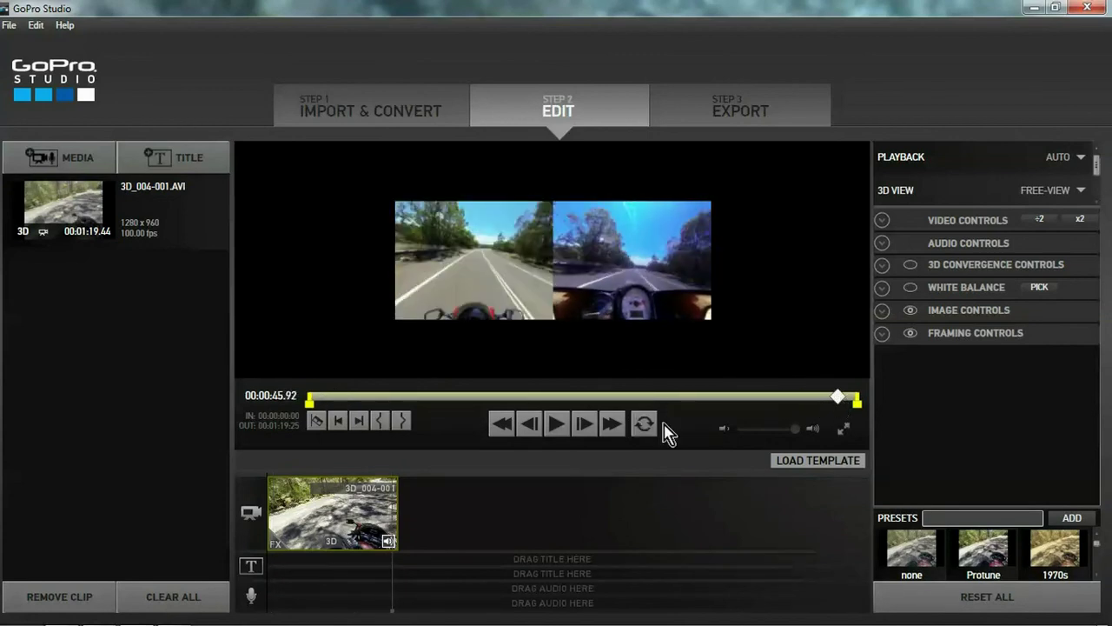
click(557, 425)
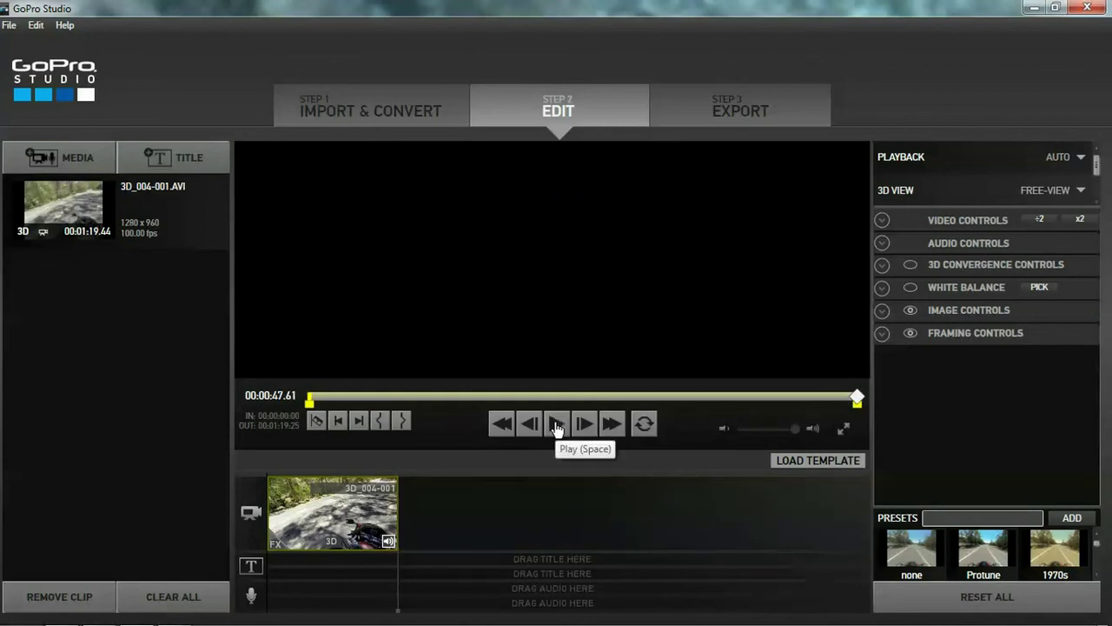
Choose the HD 1080p export with Current 3D Display Mode and bring up the Save As dialog
click(753, 119)
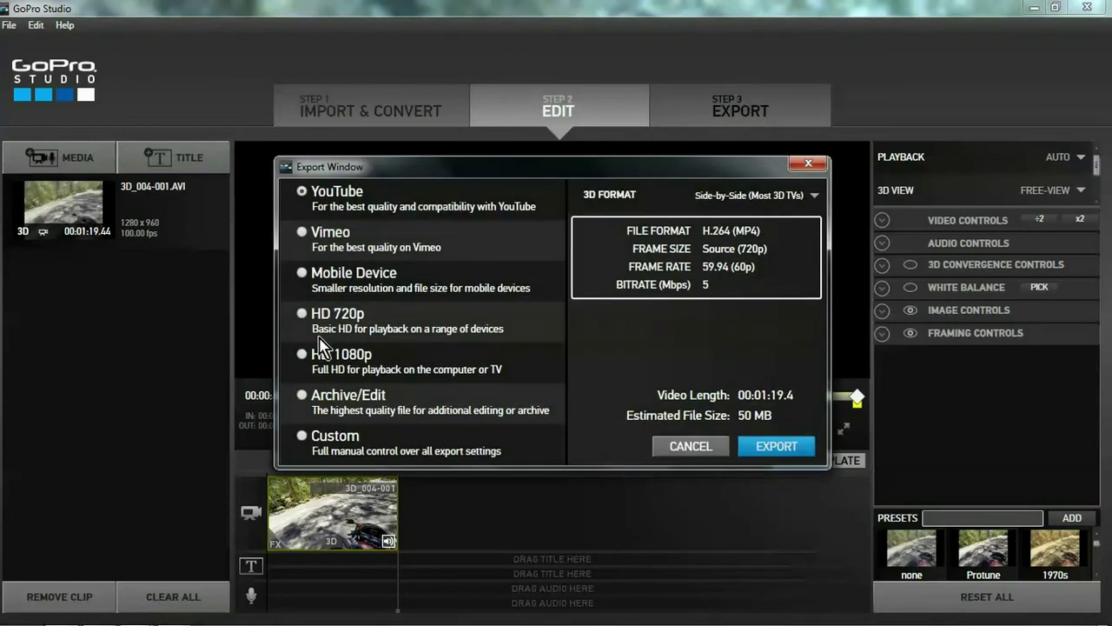
click(302, 356)
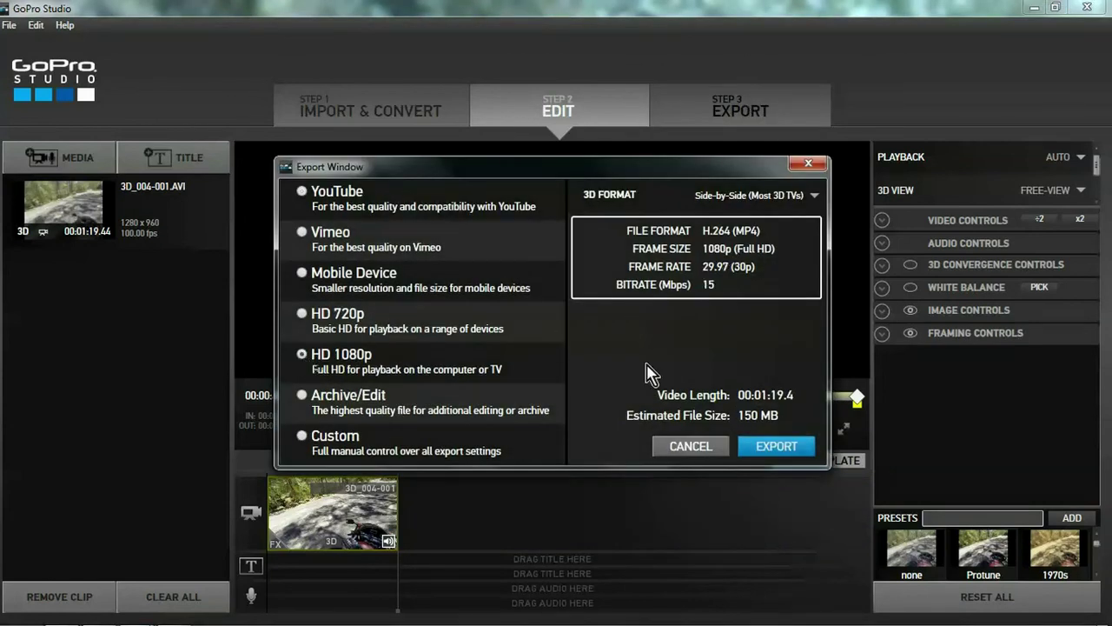
click(815, 198)
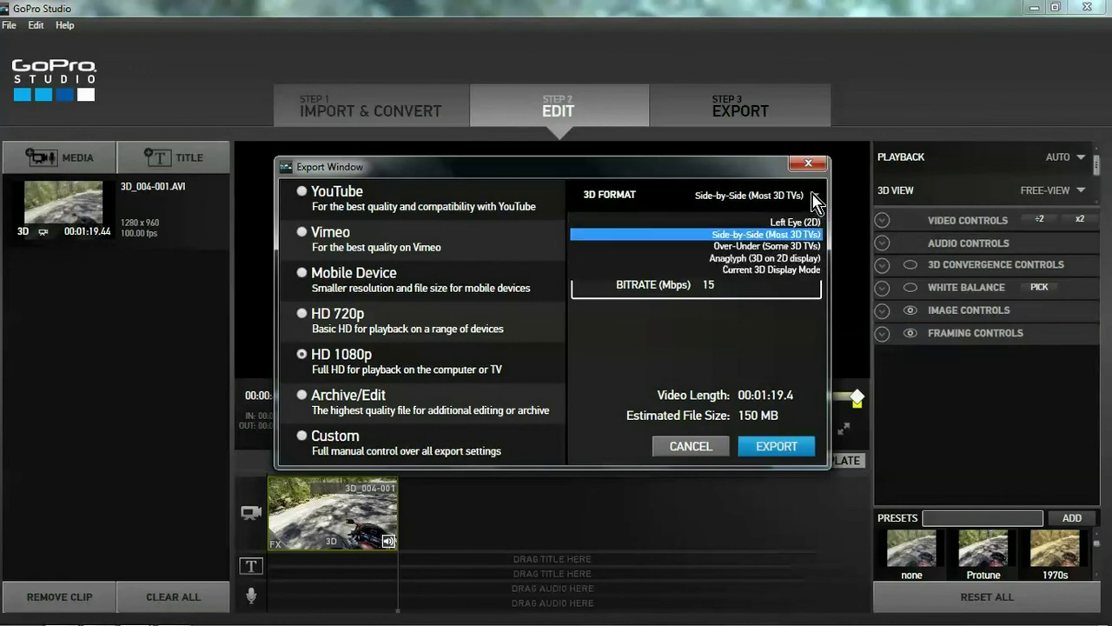
click(797, 270)
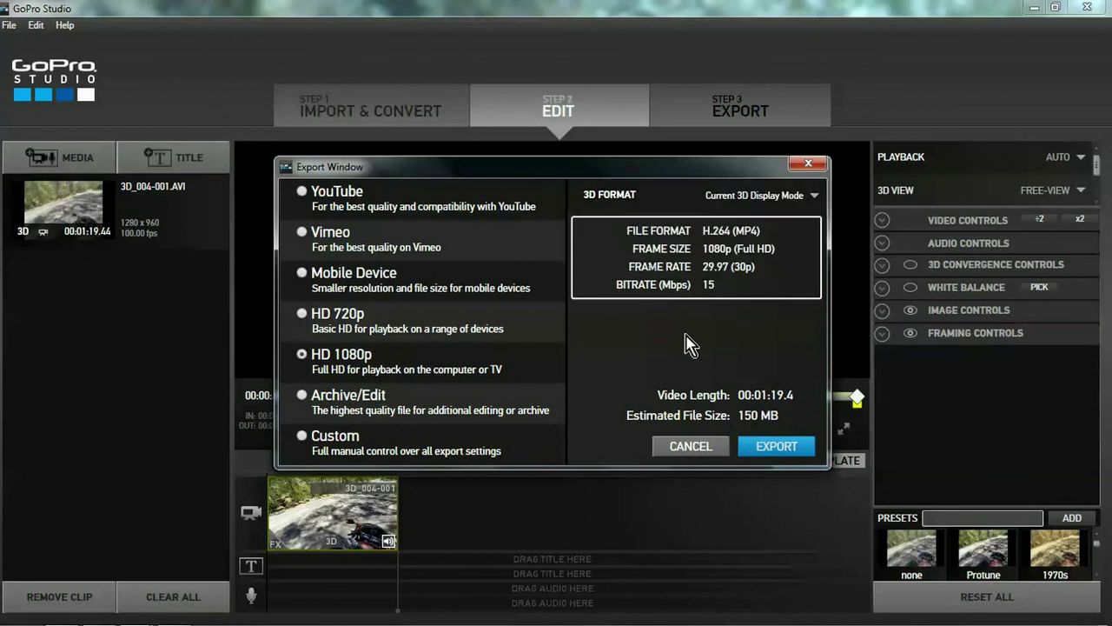
click(780, 448)
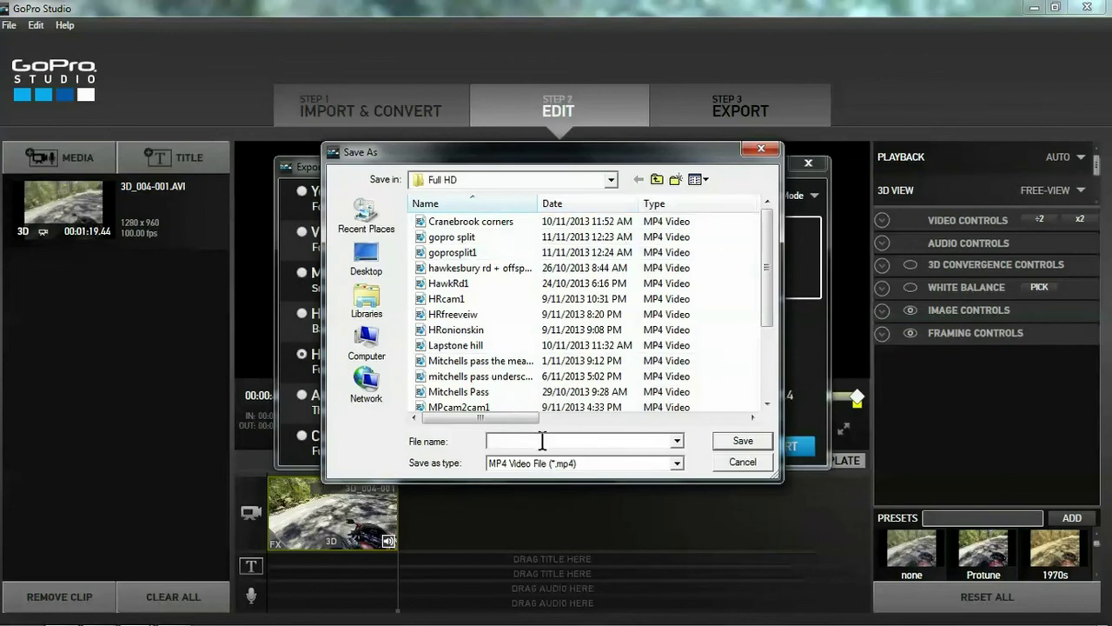
Export the video as gopro split.mp4 in the Full HD folder, overwriting the existing file
text(go)
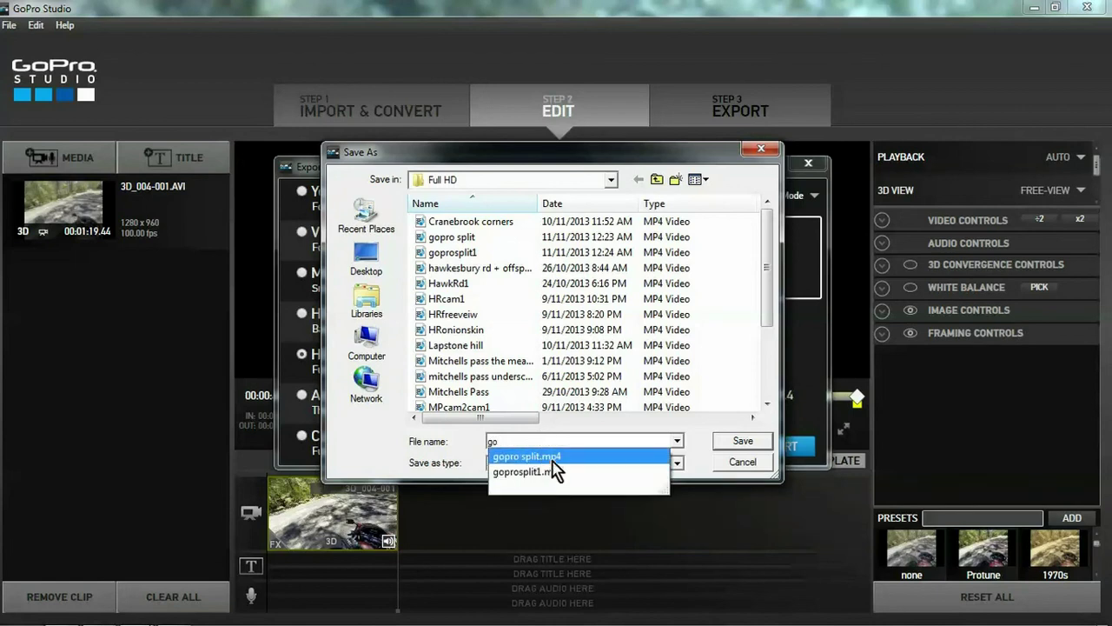
click(552, 458)
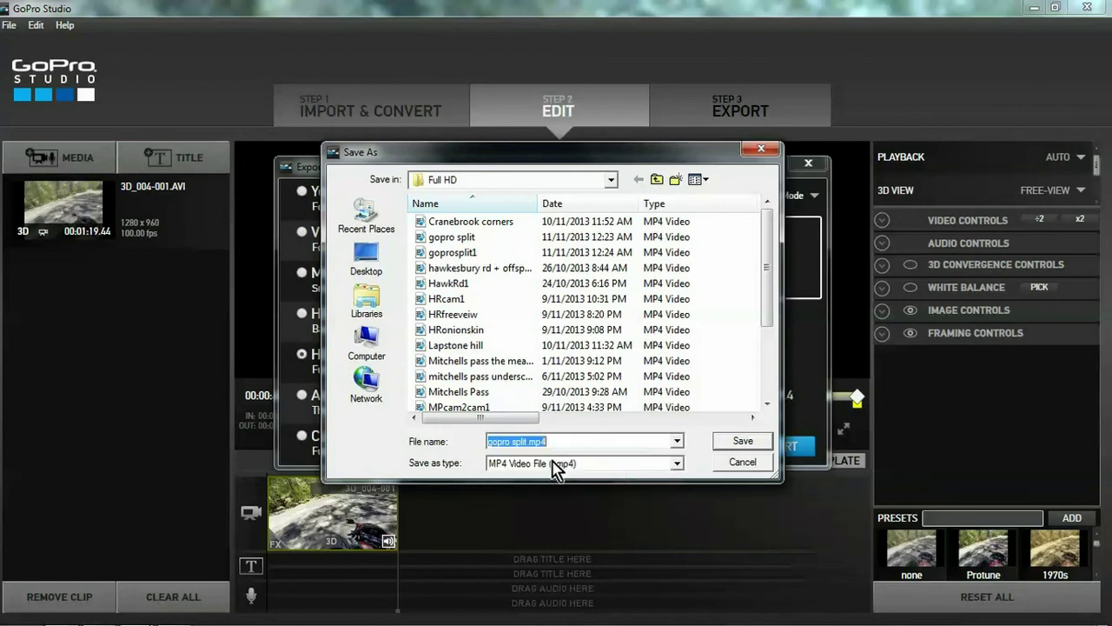
click(741, 444)
click(600, 376)
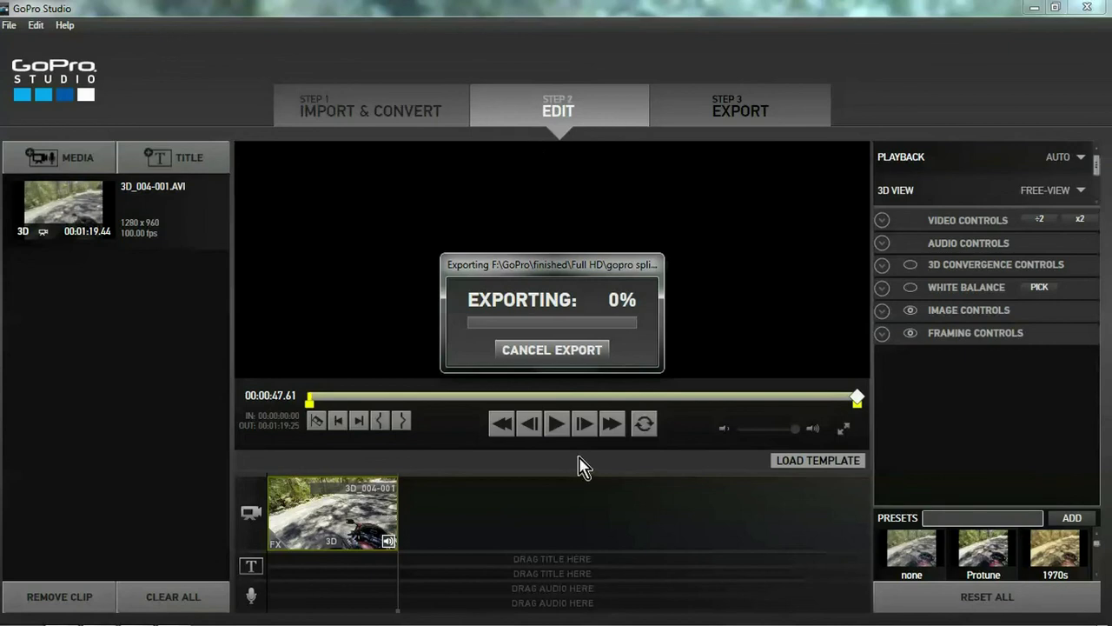
mouse_move(337, 624)
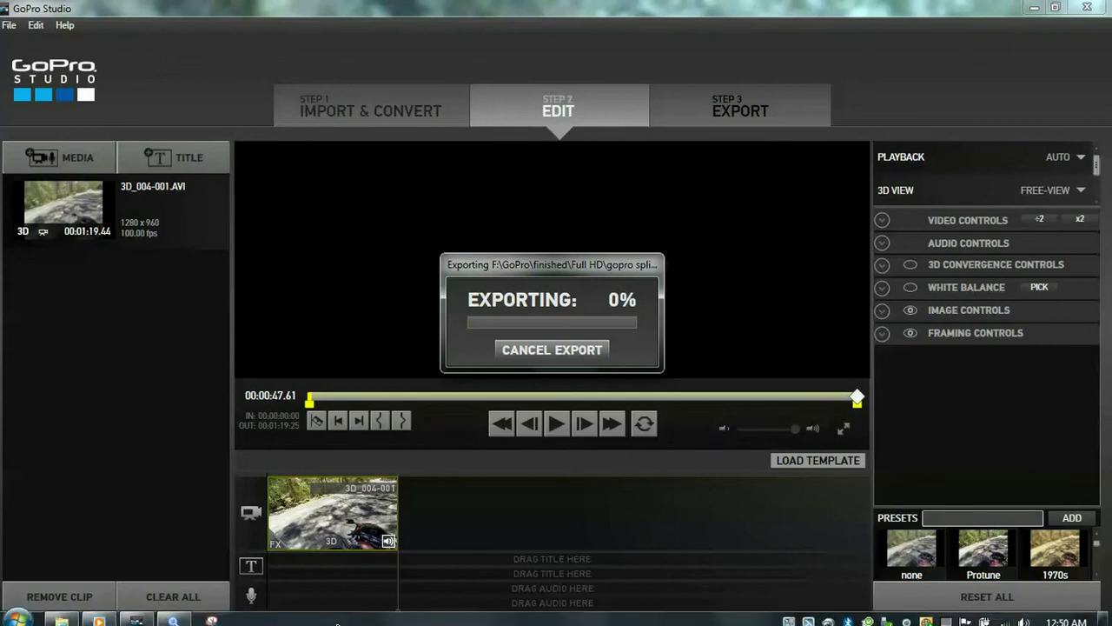
Bring Windows Media Player forward and play the MPfreeveiw side-by-side clip
click(102, 615)
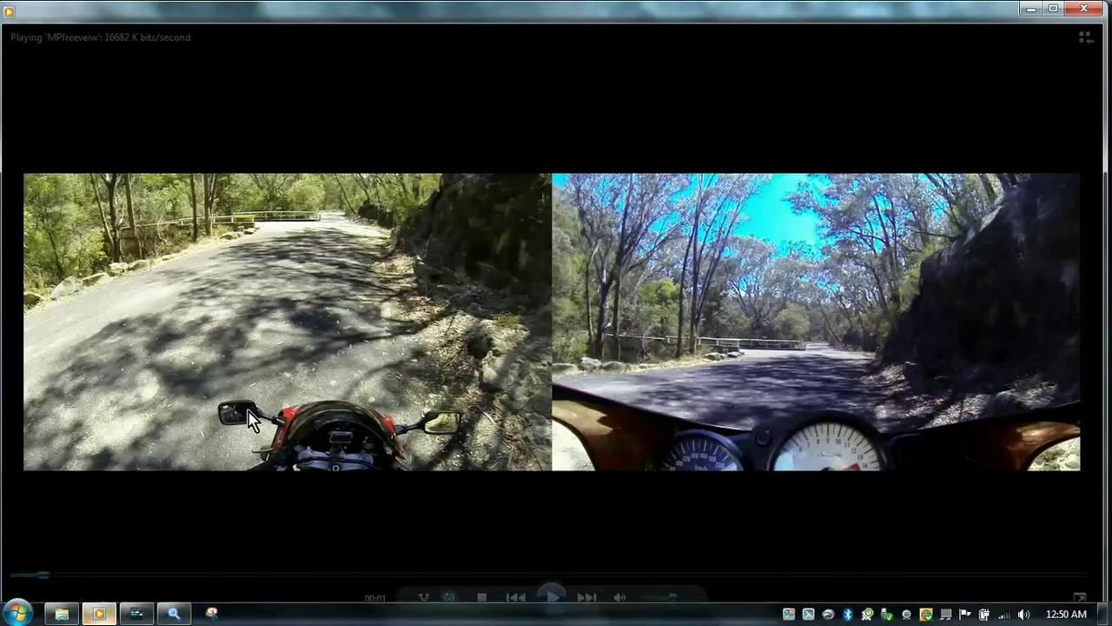
click(552, 597)
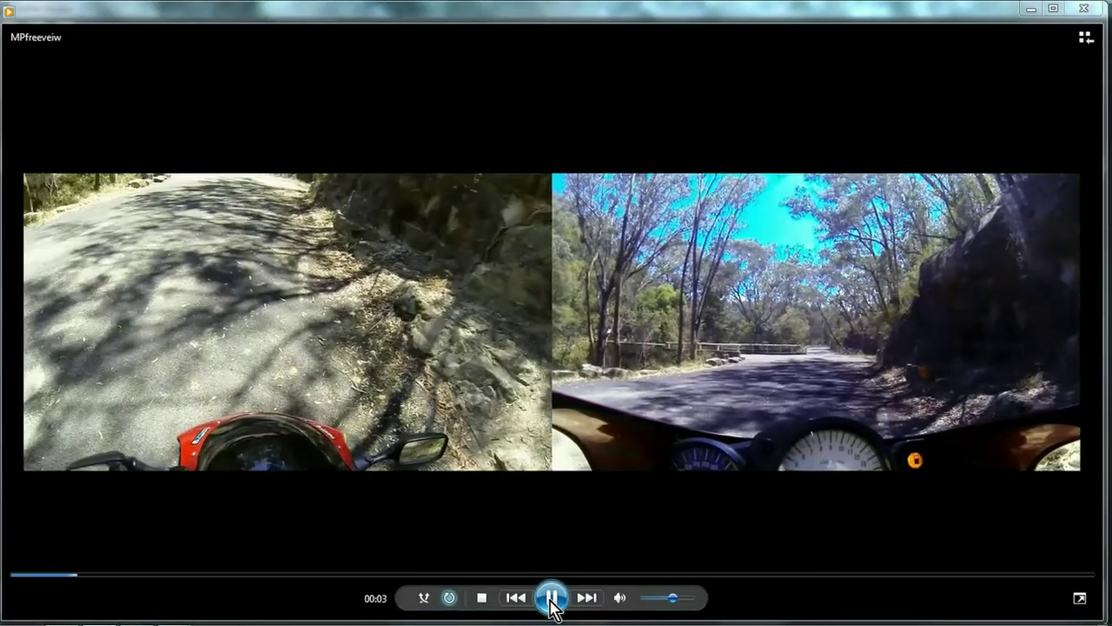